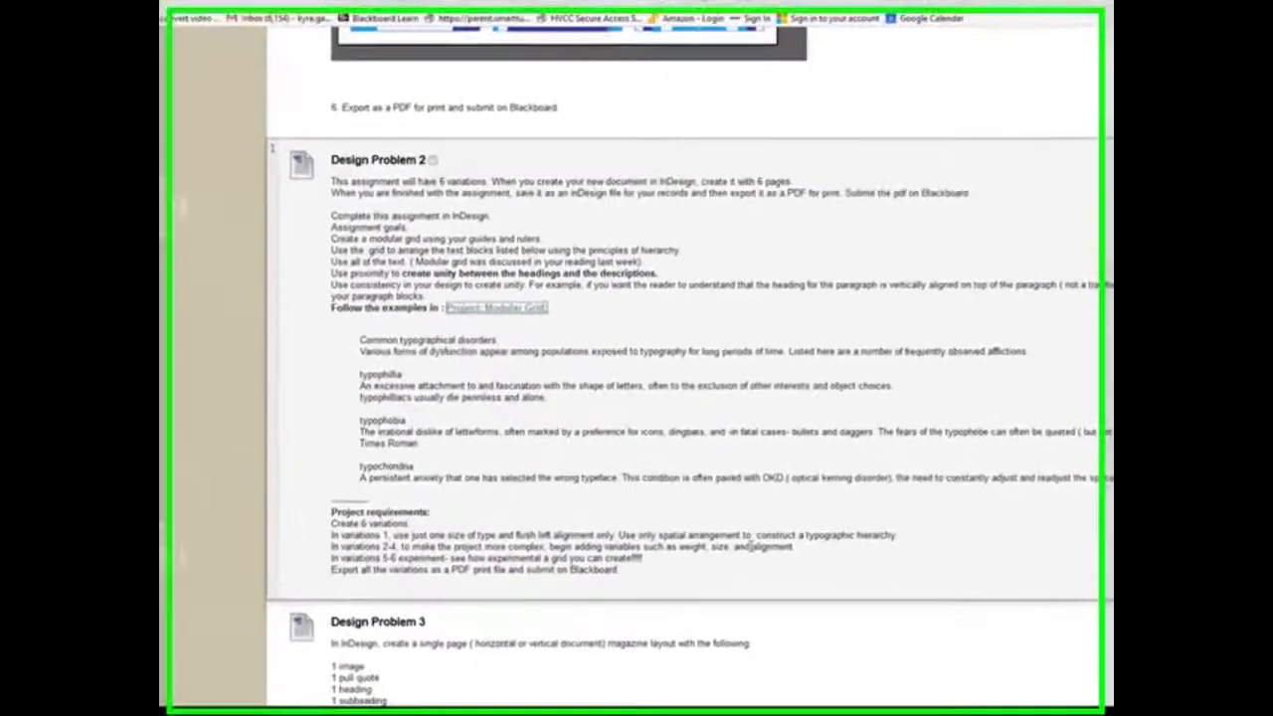
- Review the Modular Grid project examples on the Thinking With Type page and switch to Adobe InDesign
key("ctrl+Tab")
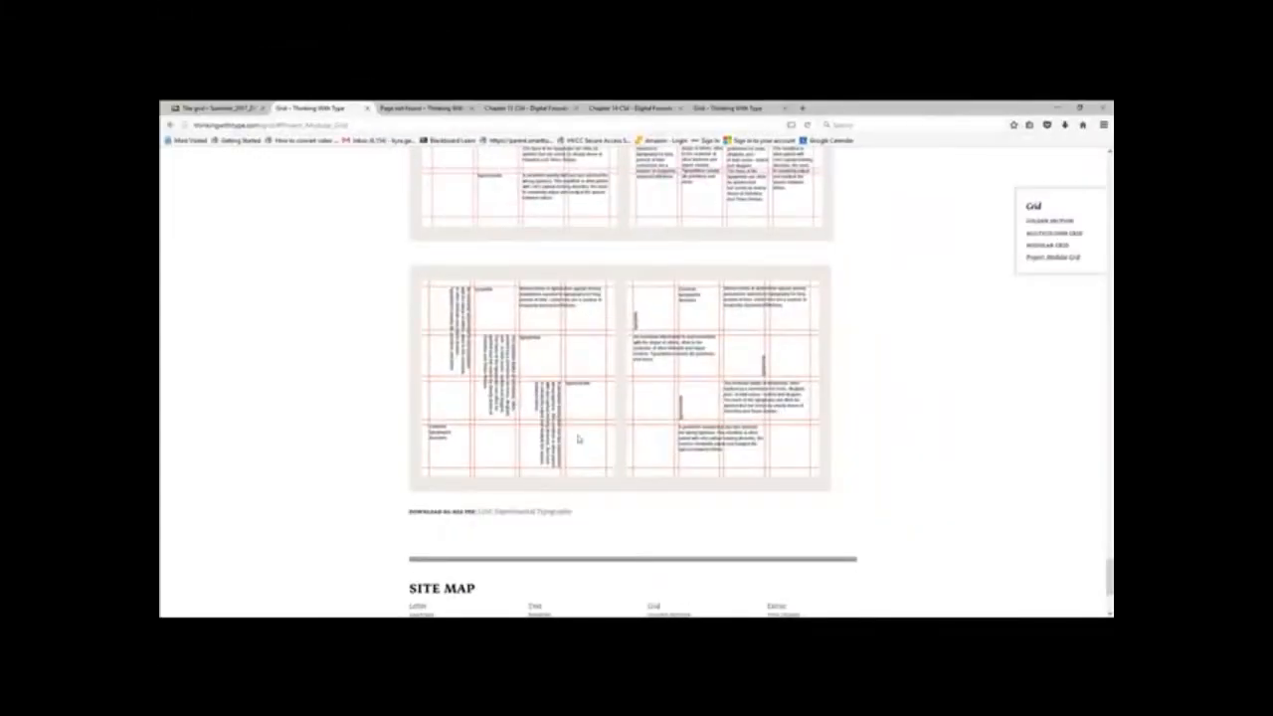
scroll(578, 443, "down", 2)
left_click(587, 627)
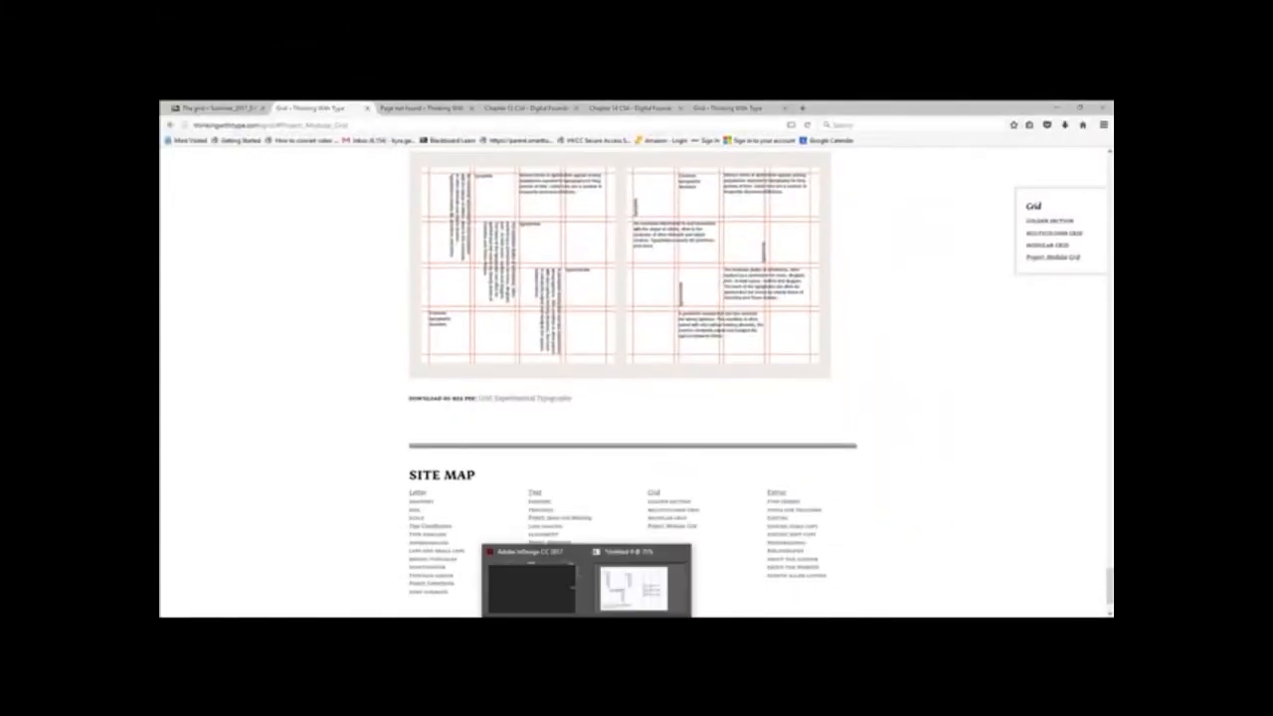
left_click(546, 600)
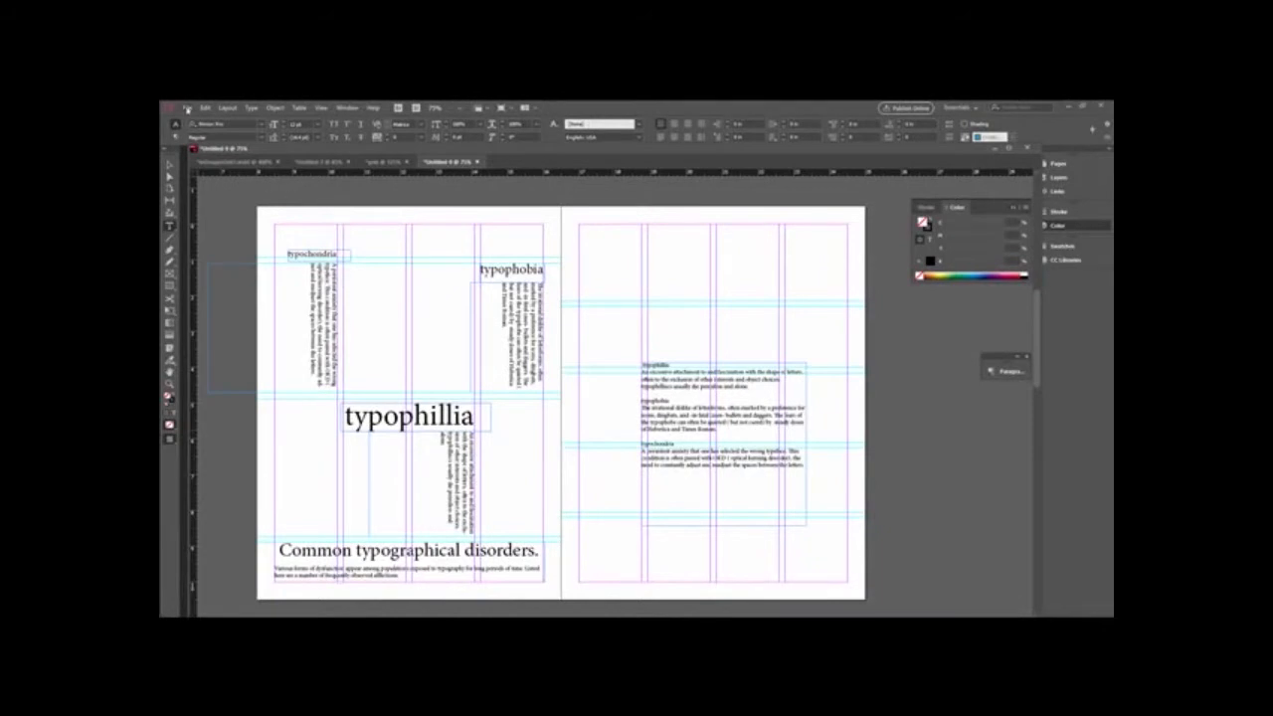
- Start a new document and name it designGrid2
left_click(186, 107)
mouse_move(298, 120)
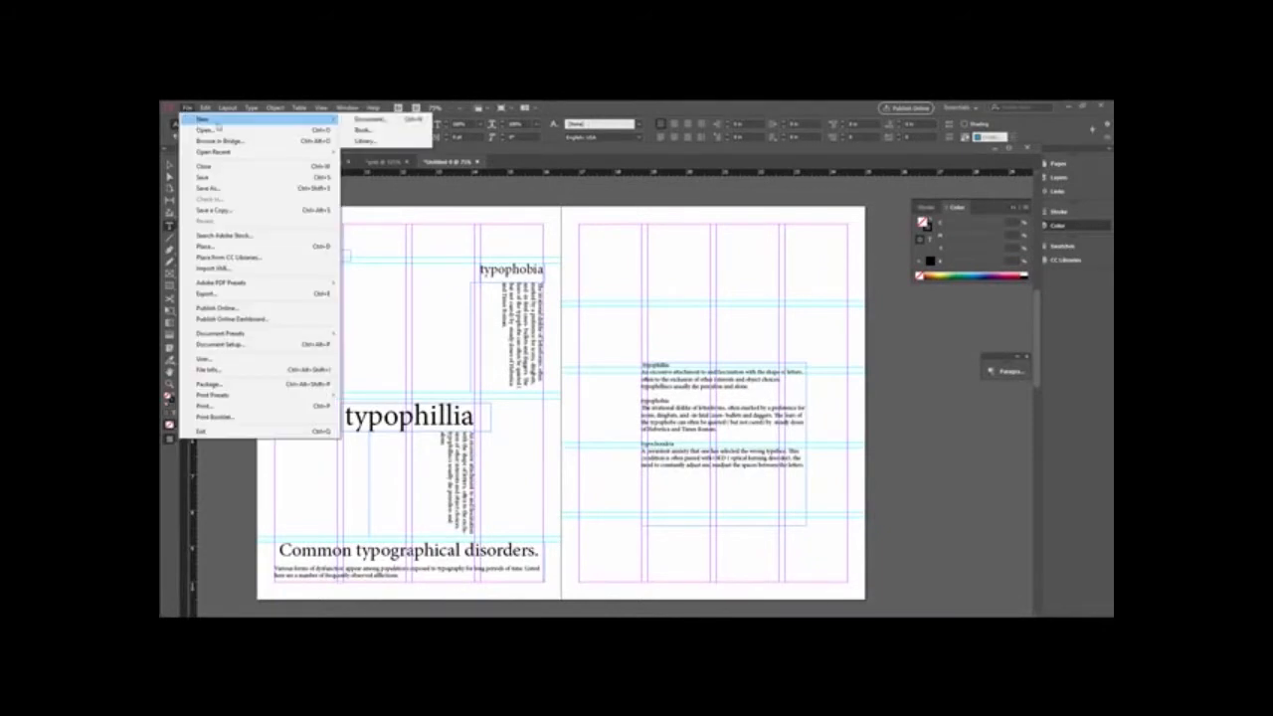
left_click(355, 120)
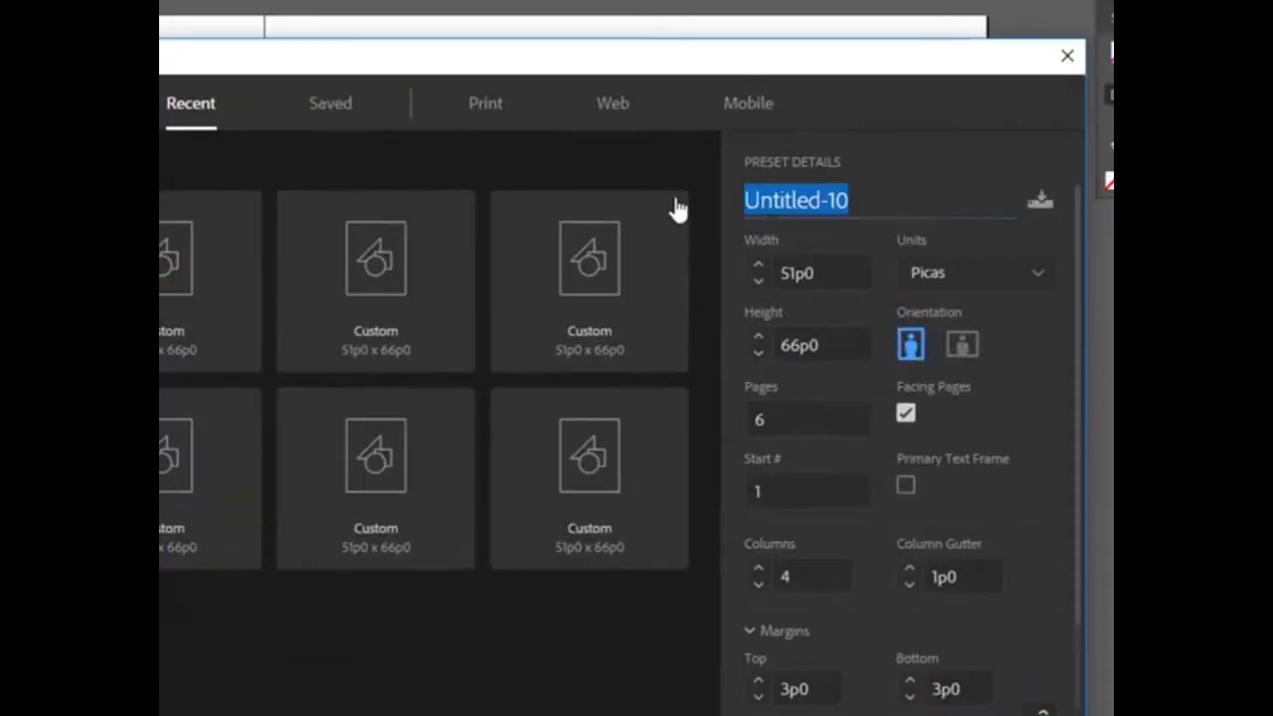
type("des")
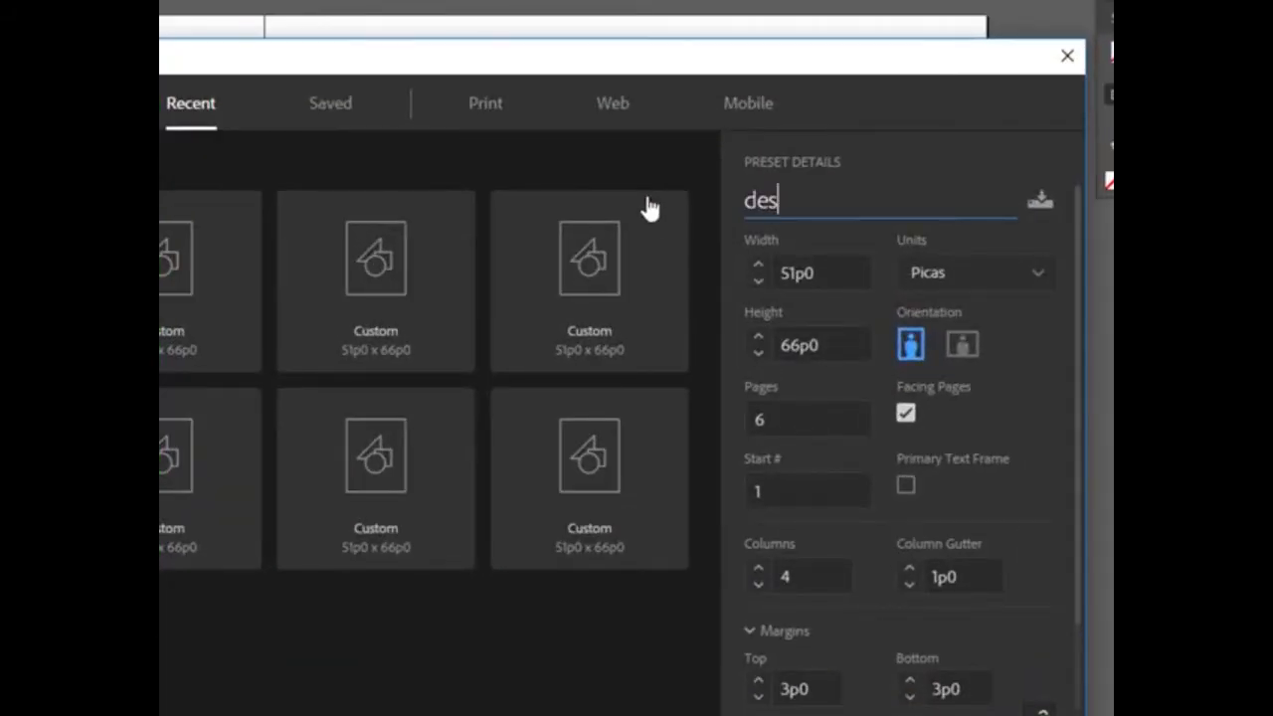
type("ignGrid2")
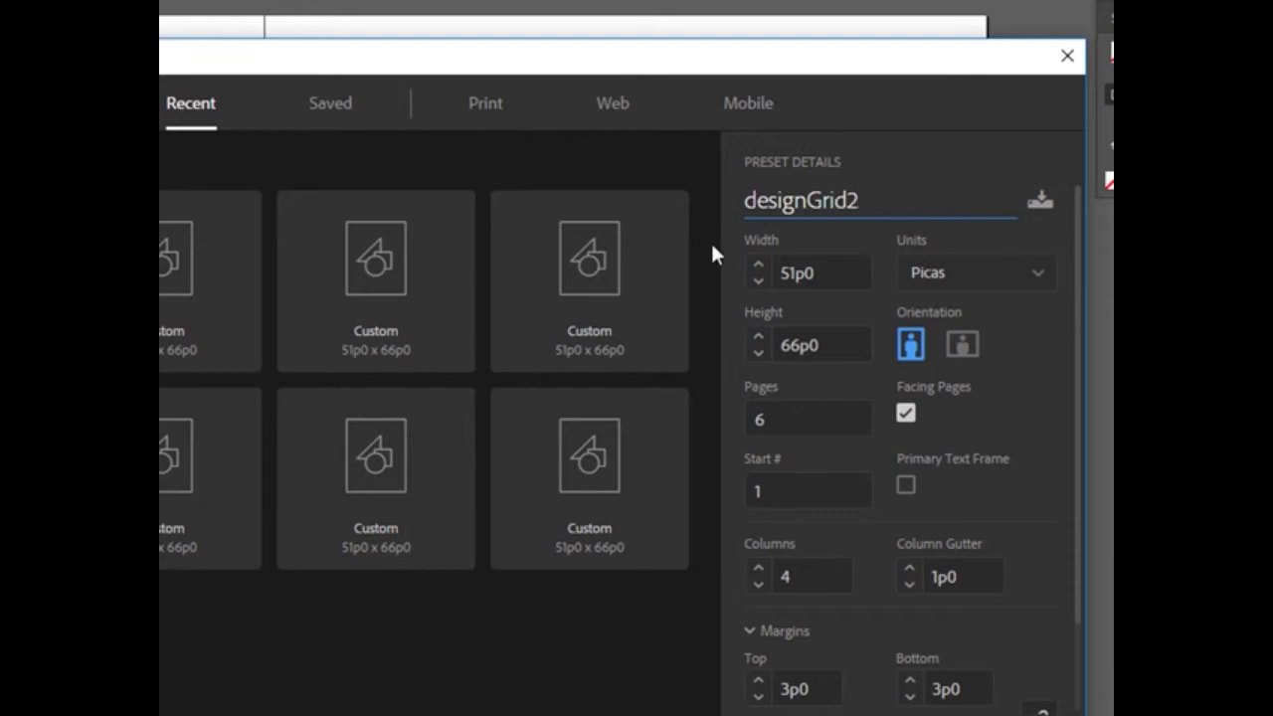
- Set the document units to Inches, create the six-page document, and dock its window with the other open documents
left_click(1042, 280)
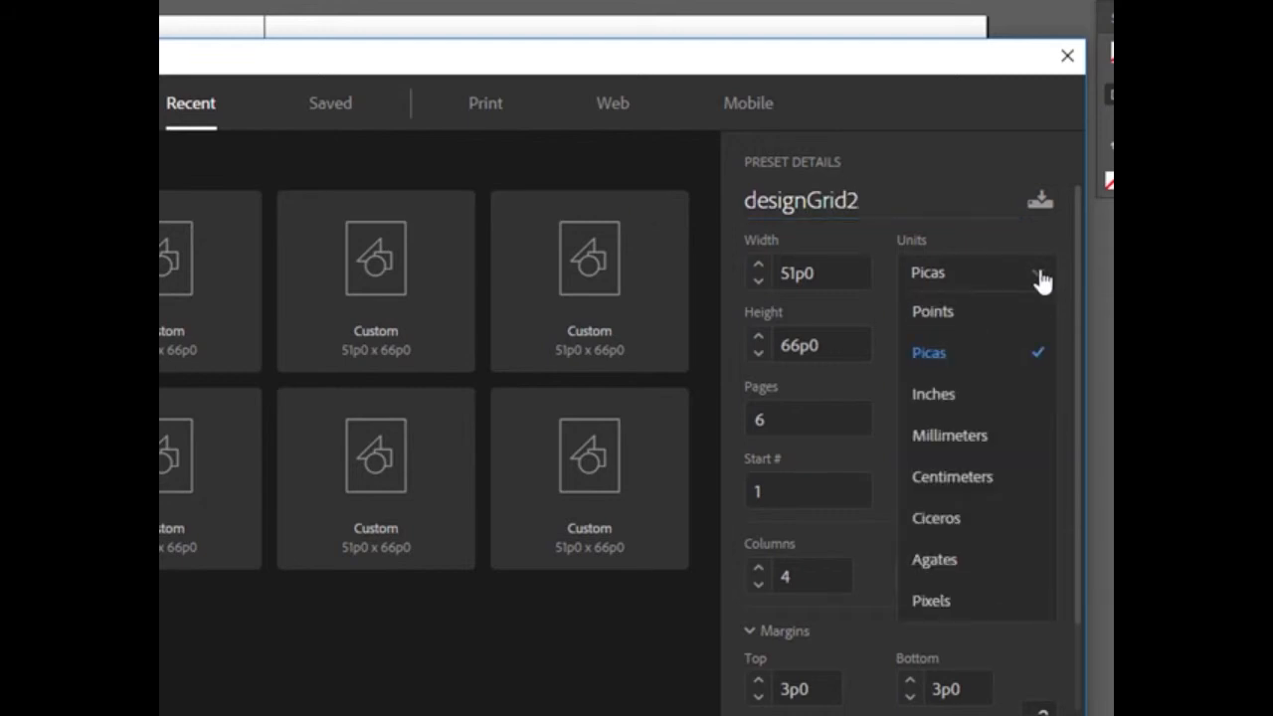
left_click(972, 402)
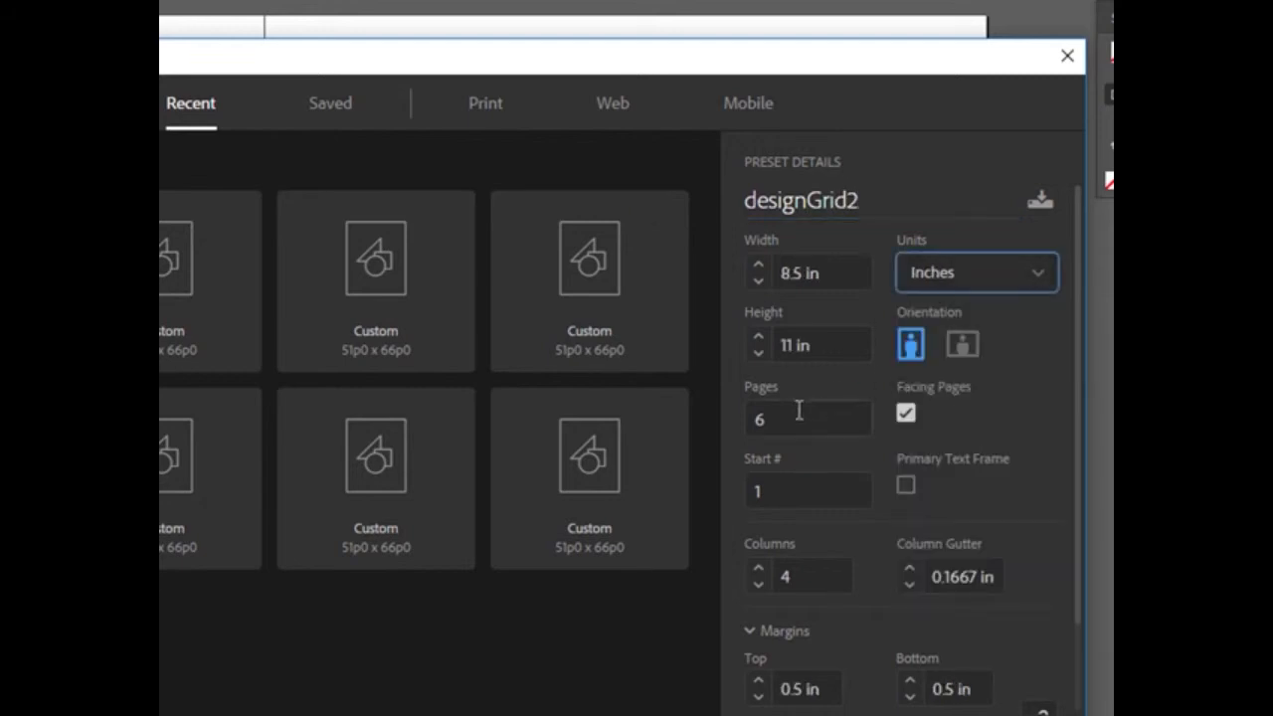
left_click_drag(796, 418, 743, 417)
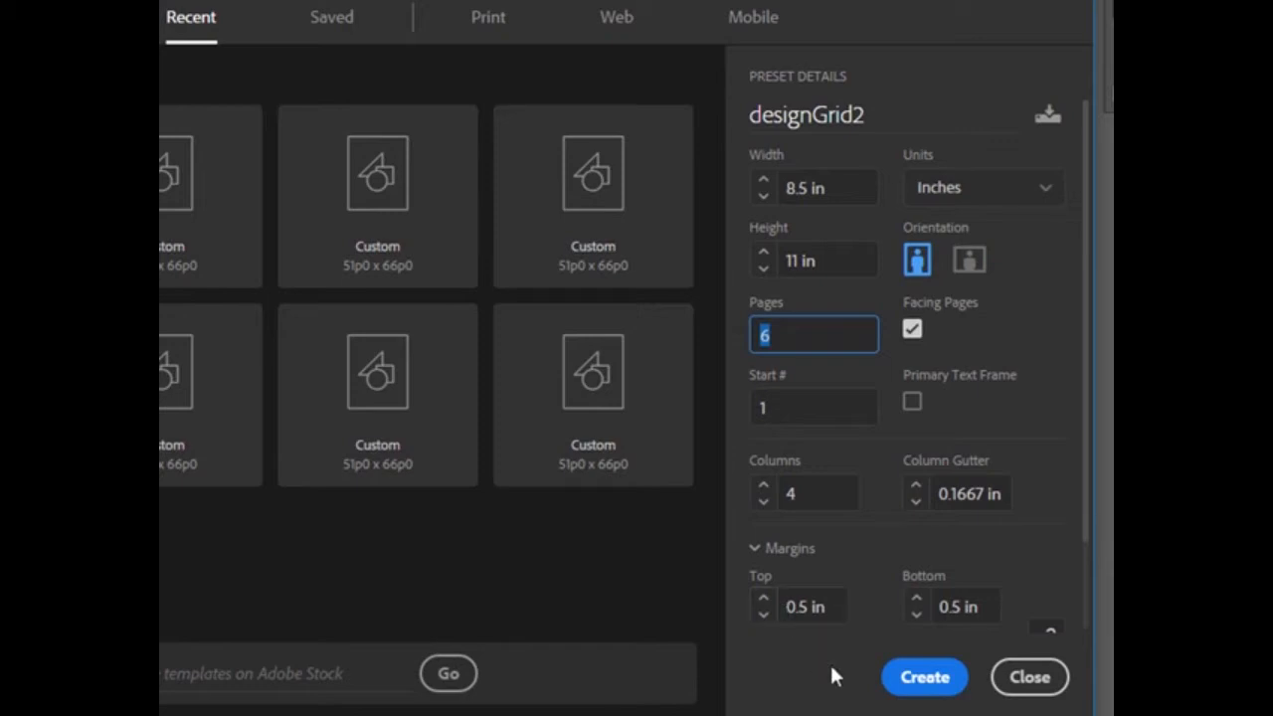
left_click(916, 680)
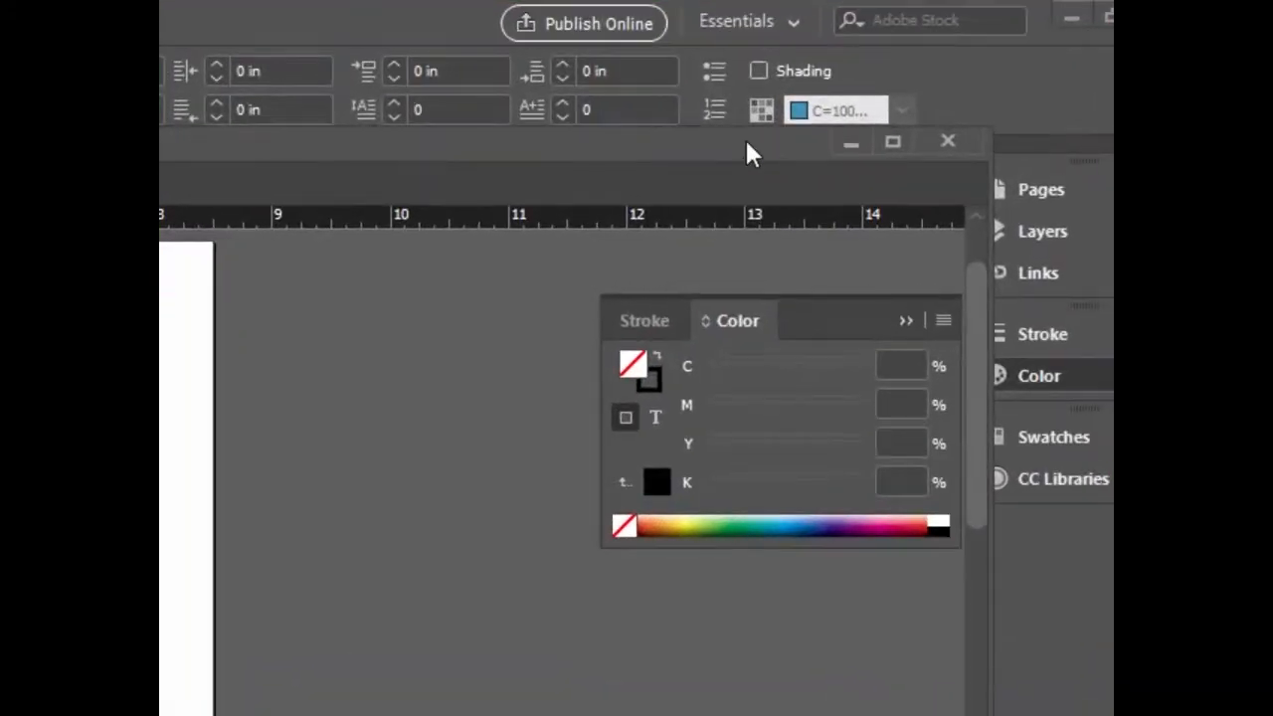
left_click_drag(748, 142, 662, 142)
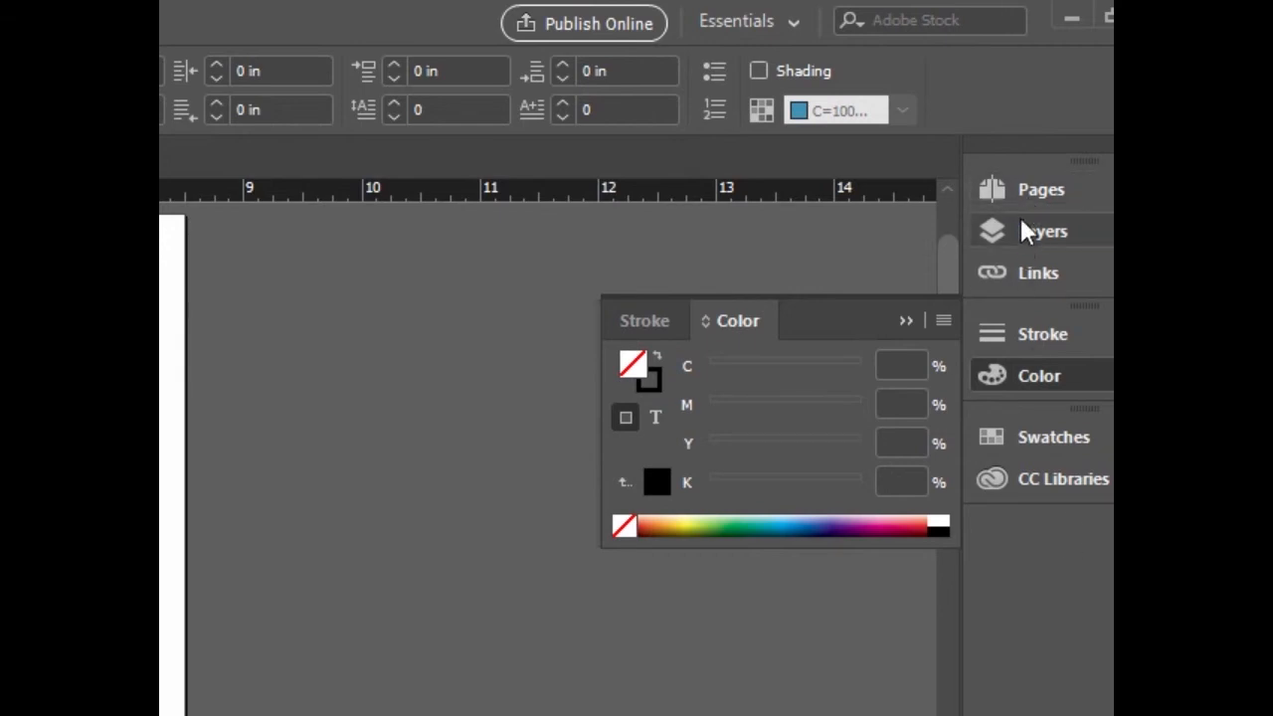
- Show the document's page overview and check the thumbnails of pages 1 to 6
left_click(1020, 197)
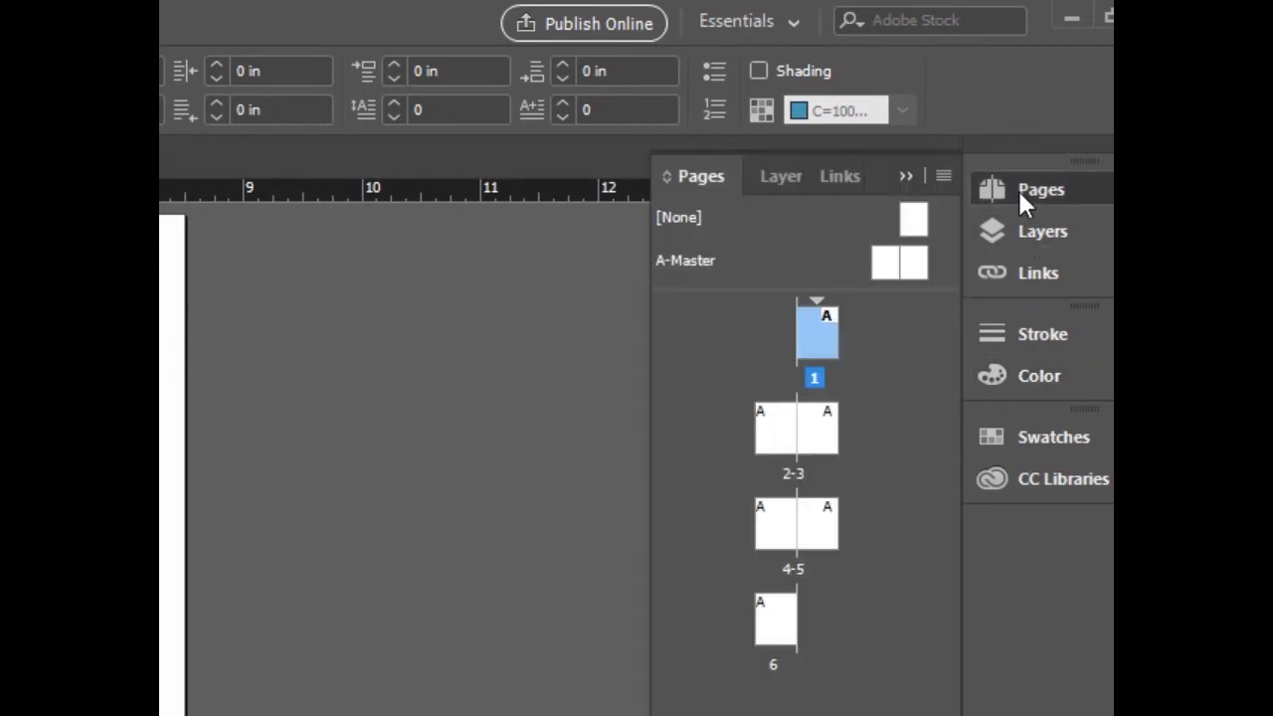
left_click(767, 429)
left_click(815, 428)
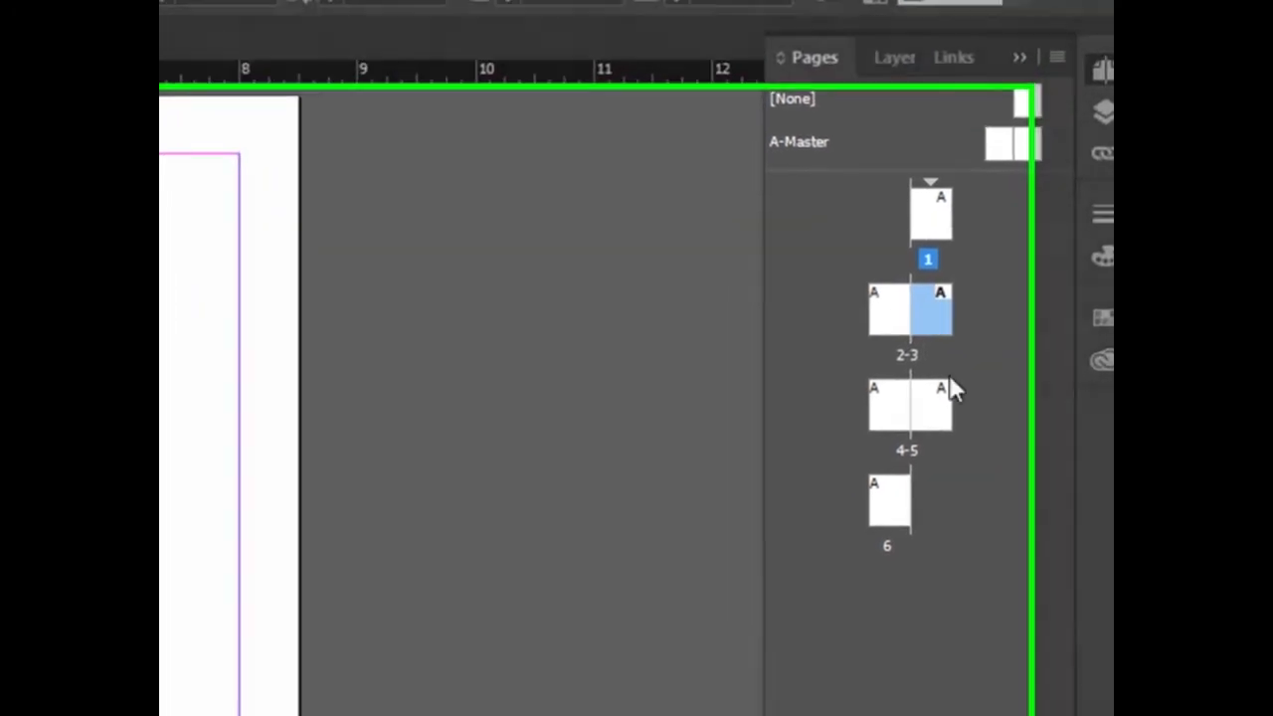
left_click(931, 423)
left_click(879, 424)
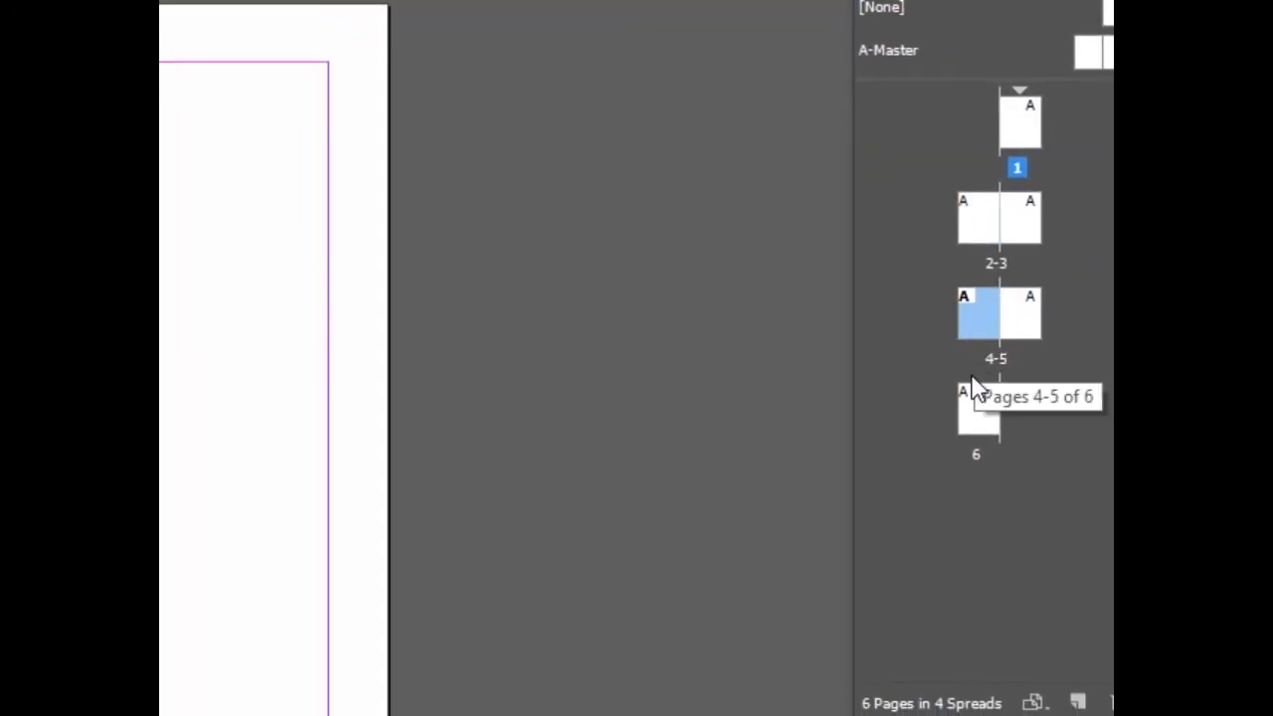
left_click(973, 406)
left_click(1008, 117)
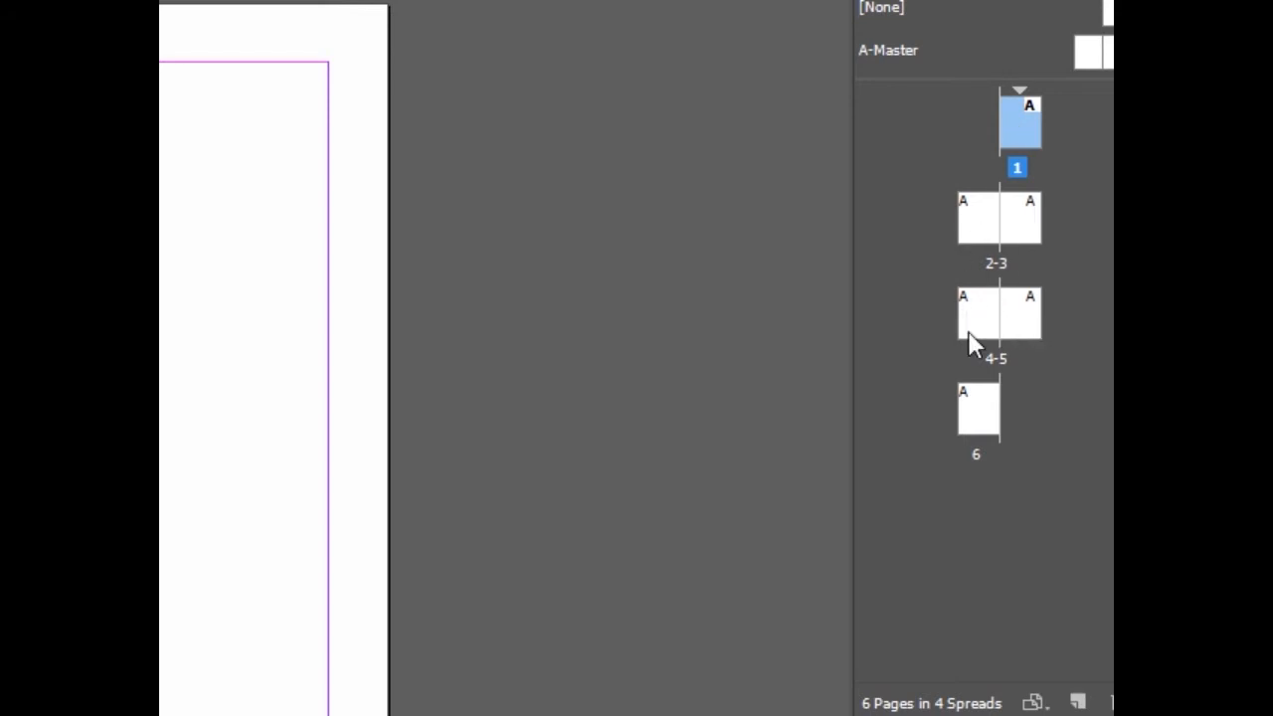
- Examine the four-column layout across the spreads of the designGrid2 document
scroll(288, 646, "down", 15)
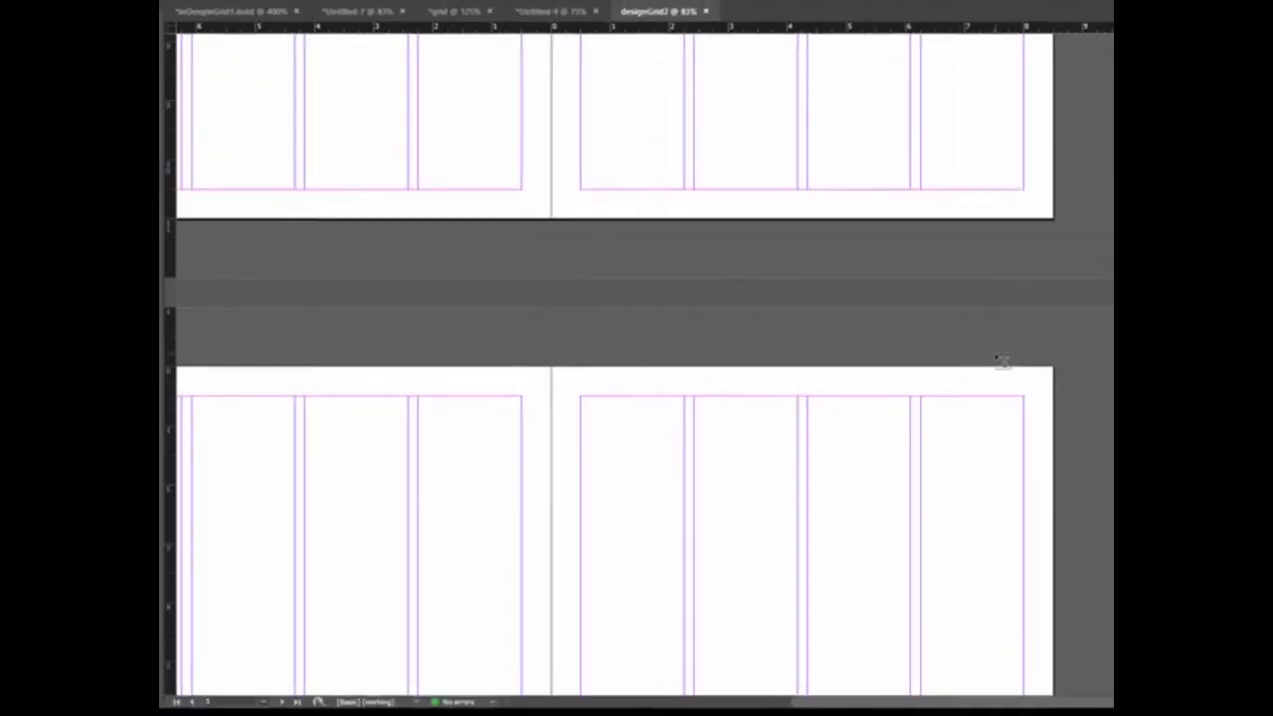
scroll(1000, 358, "down", 5)
left_click_drag(980, 702, 838, 699)
scroll(960, 549, "up", 10)
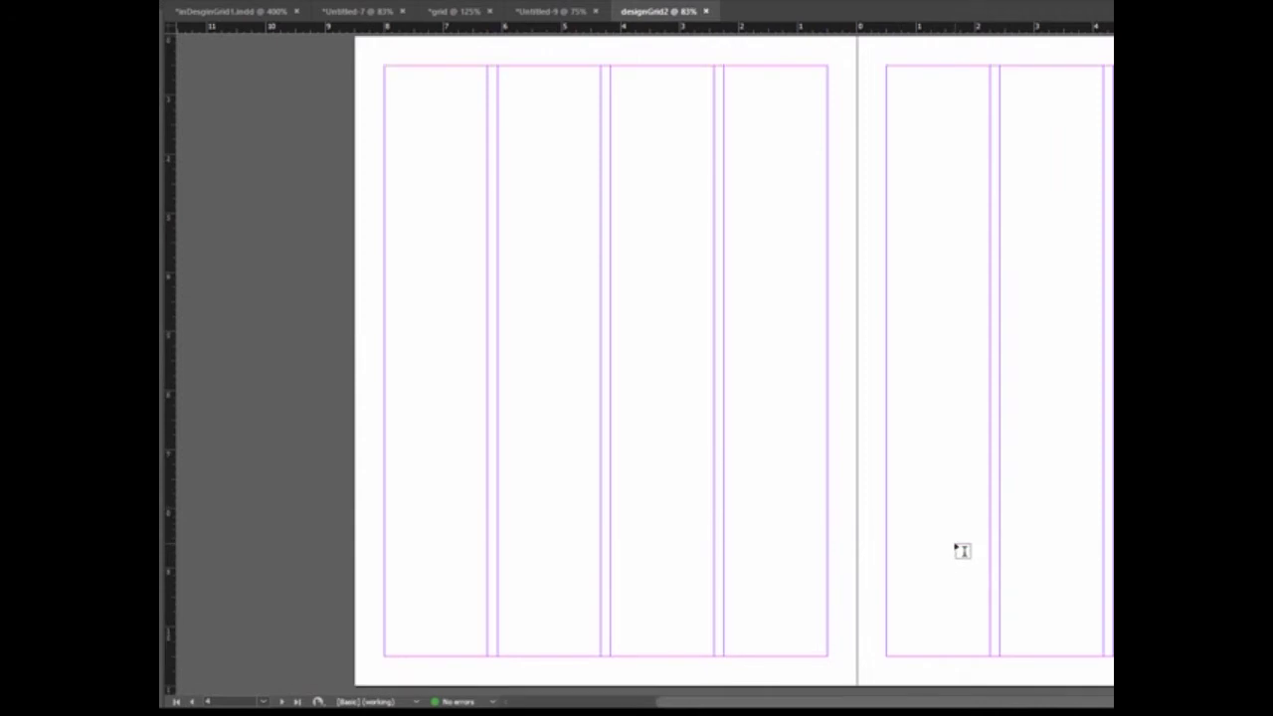
scroll(960, 549, "down", 4)
scroll(960, 549, "up", 5)
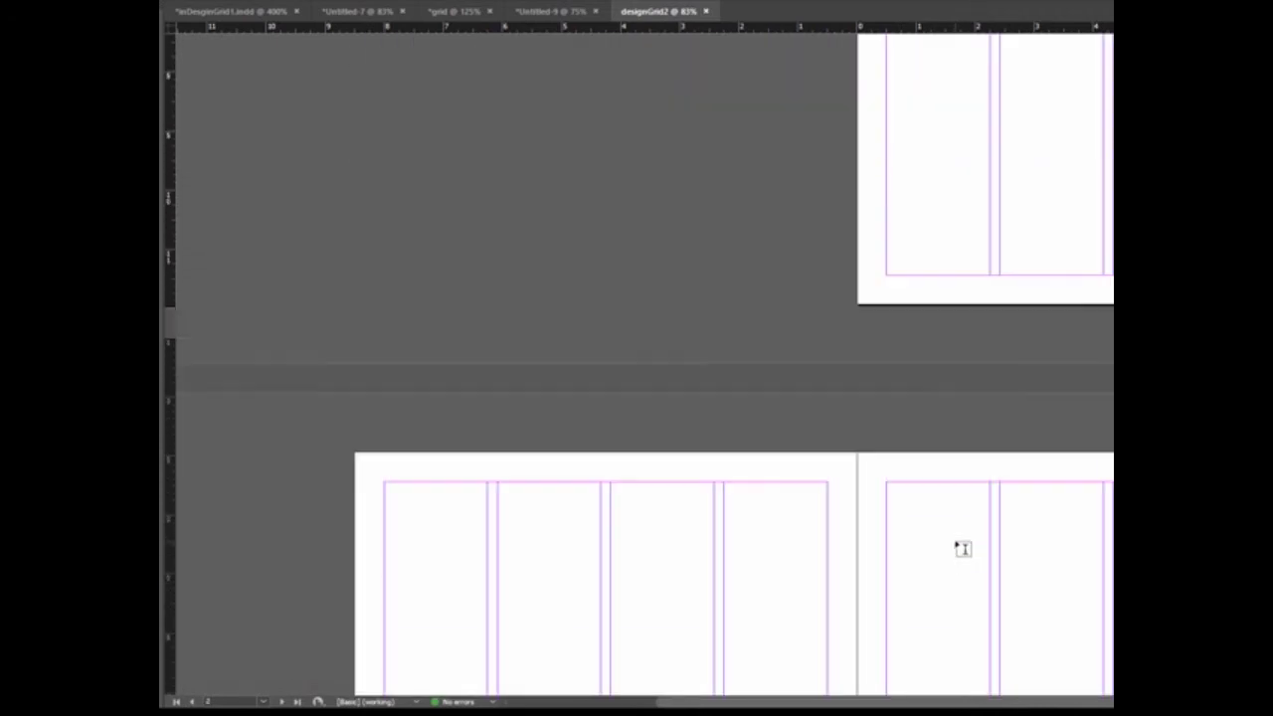
left_click_drag(965, 703, 1064, 703)
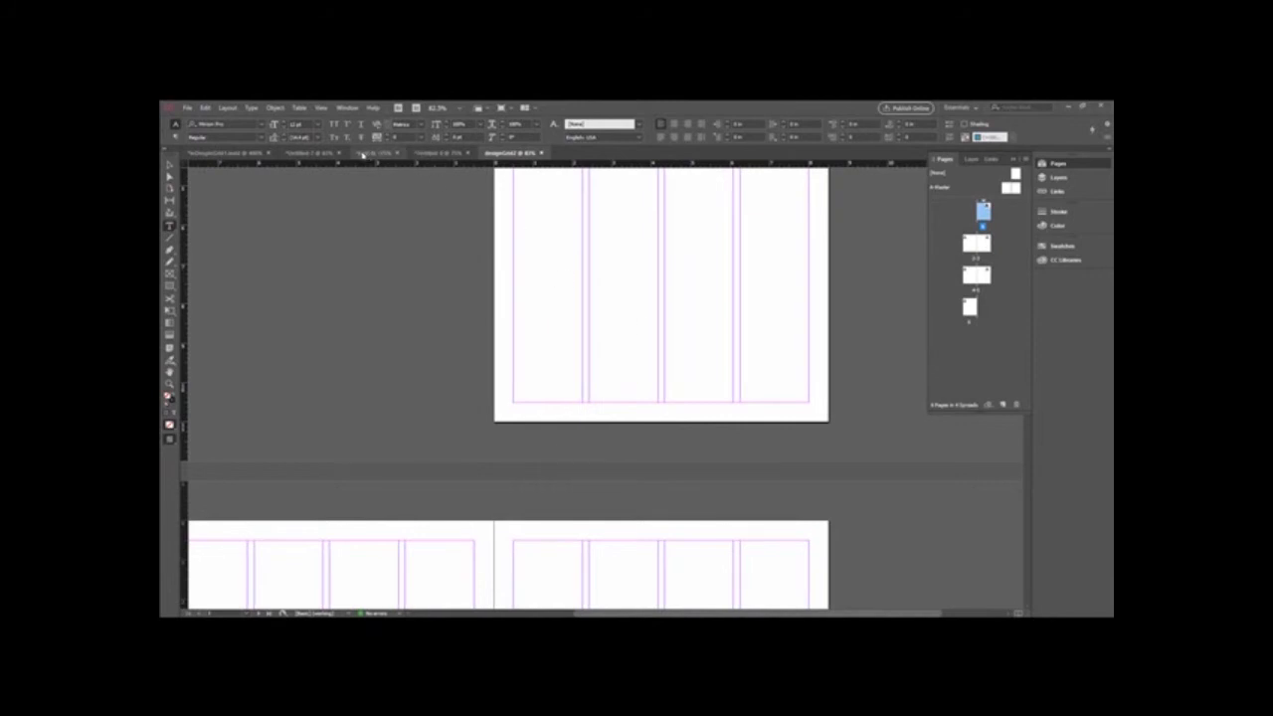
- Copy the typographical disorders text from the Design Problem 2 assignment into a new three-column-wide text frame on page 1 of Untitled-9
left_click(372, 153)
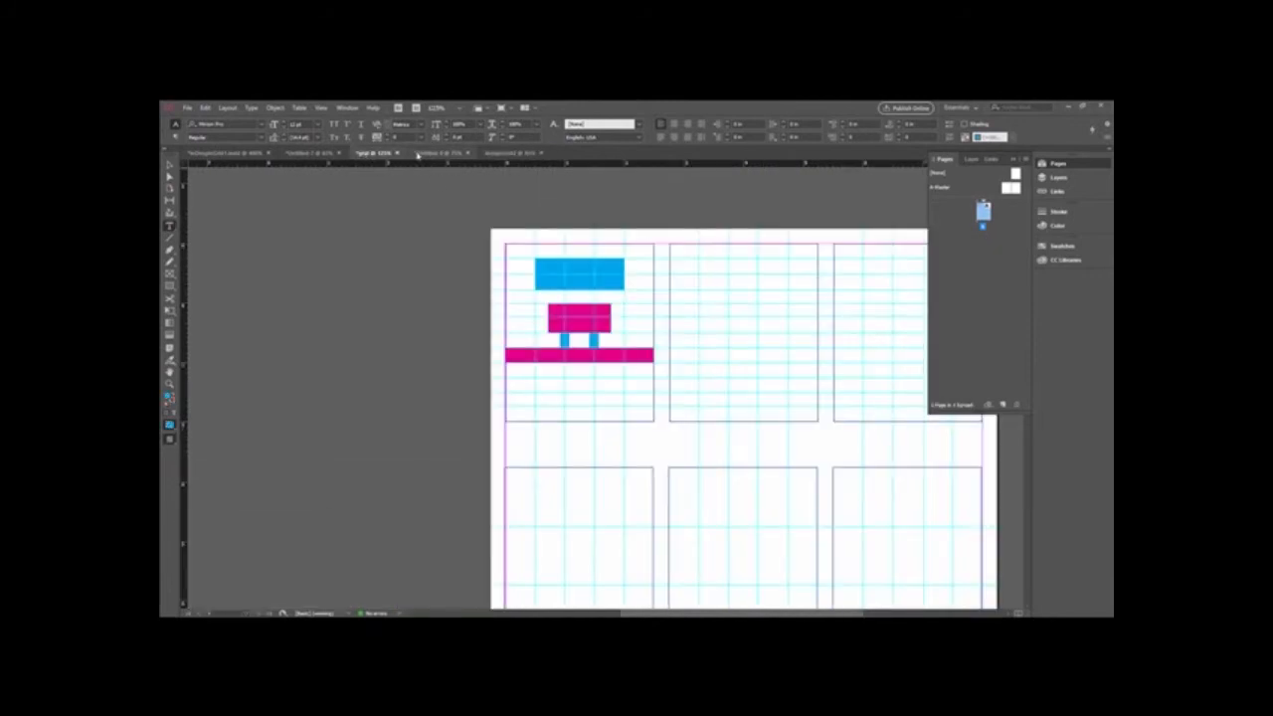
left_click(418, 154)
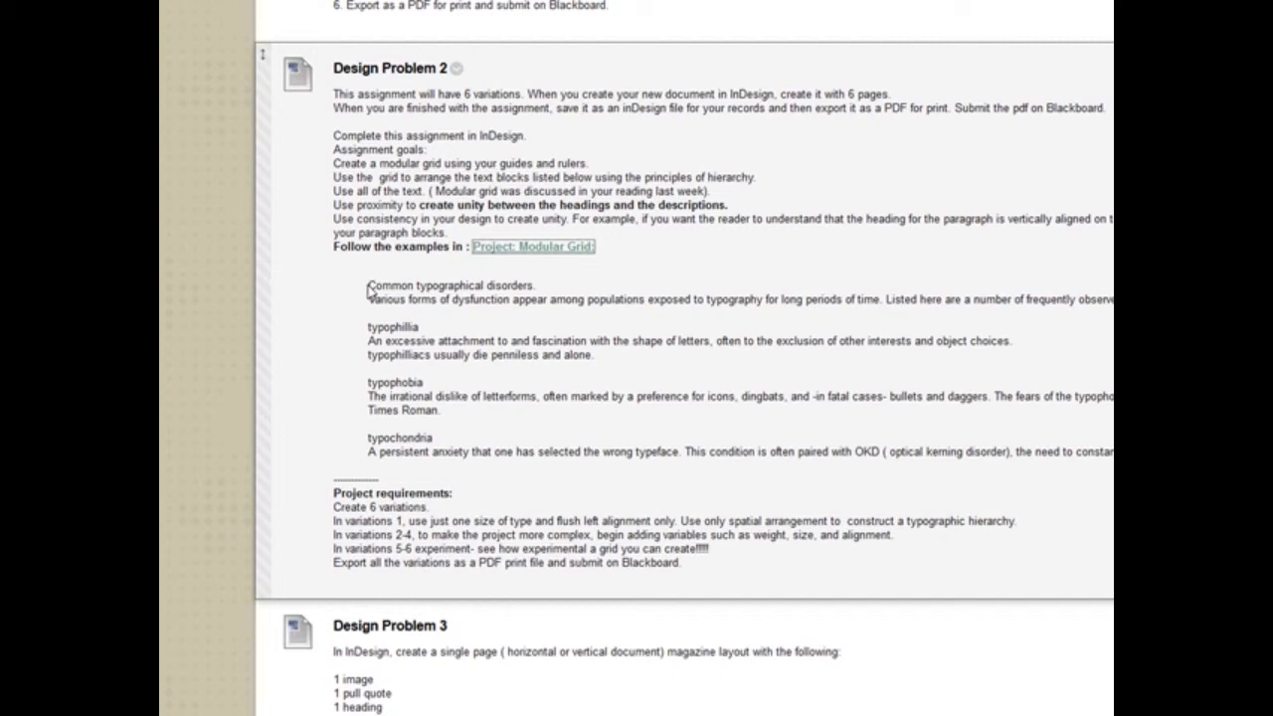
left_click_drag(369, 287, 935, 460)
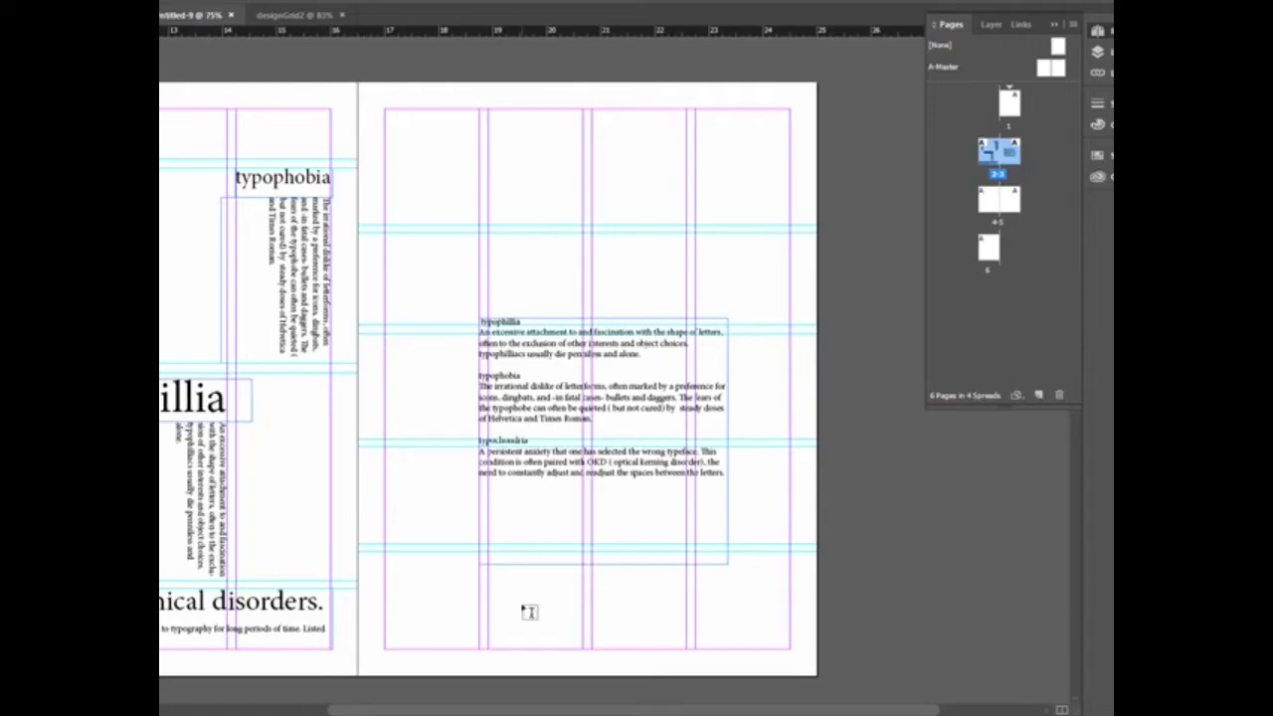
scroll(529, 612, "up", 1)
scroll(529, 611, "down", 10)
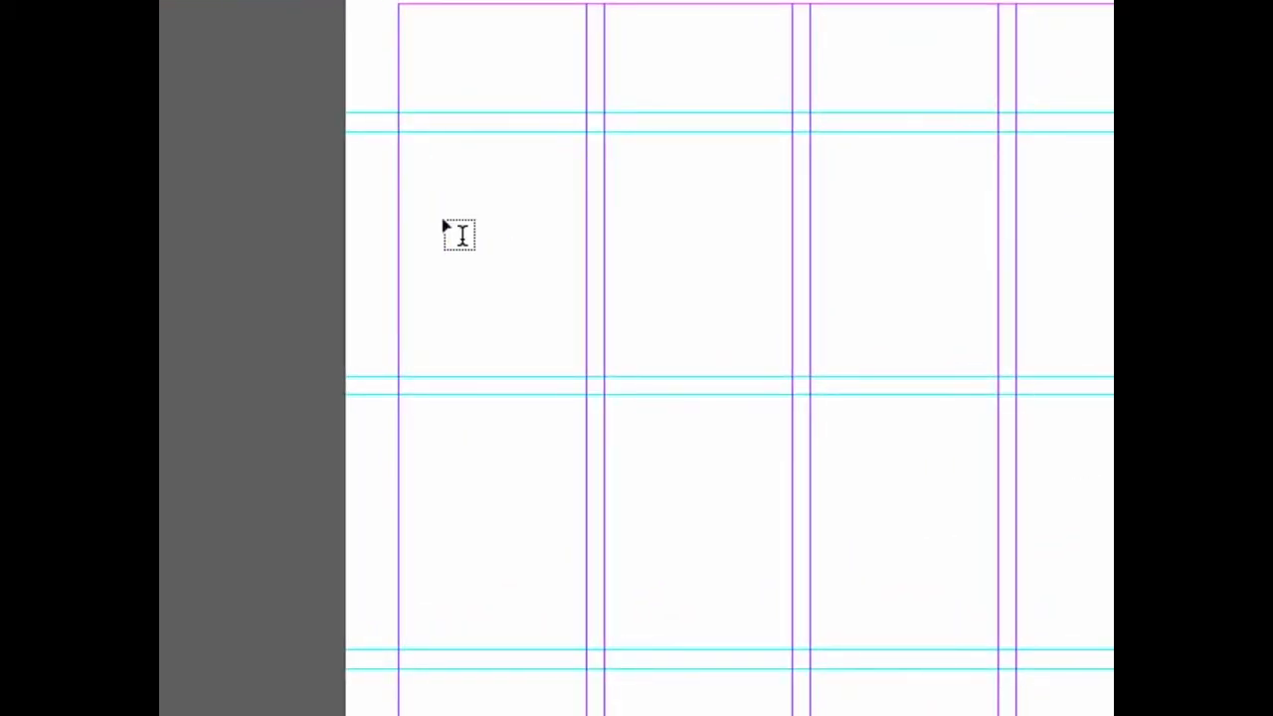
left_click_drag(403, 140, 998, 661)
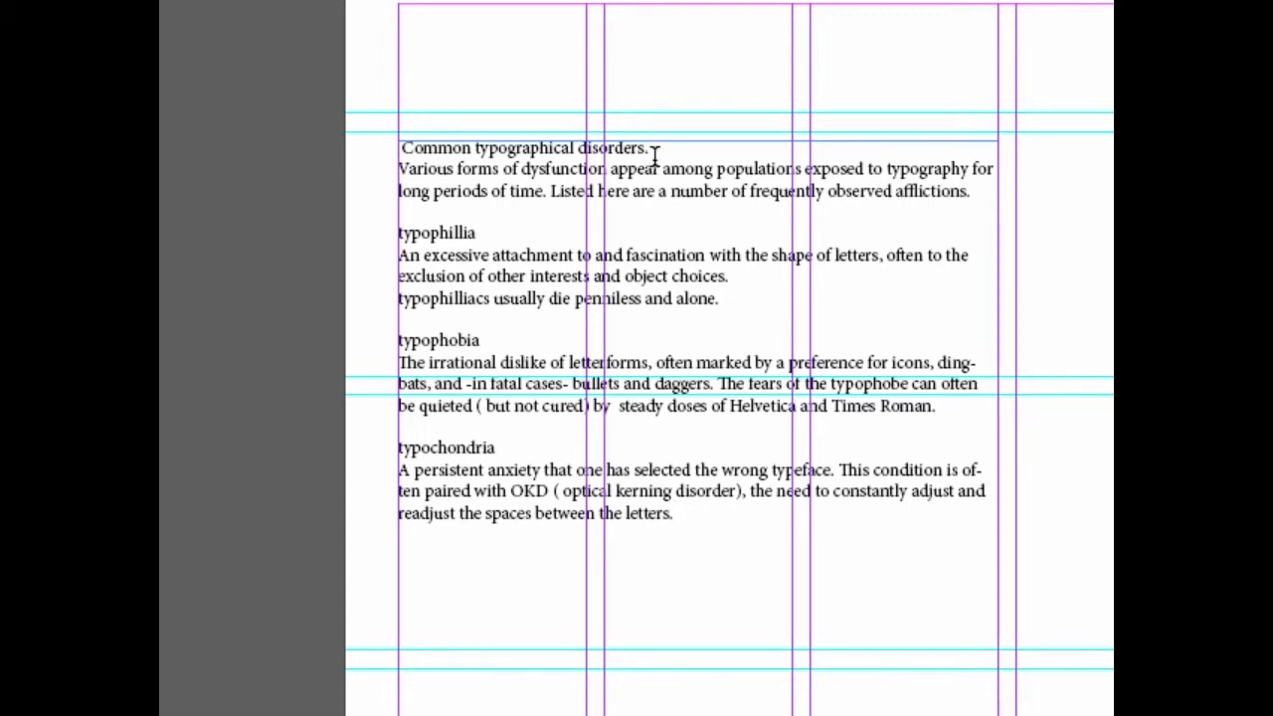
- Move the heading "Common typographical disorders." out of the main text block into its own frame above it, spanning three columns
left_click_drag(652, 149, 400, 147)
key("ctrl+c")
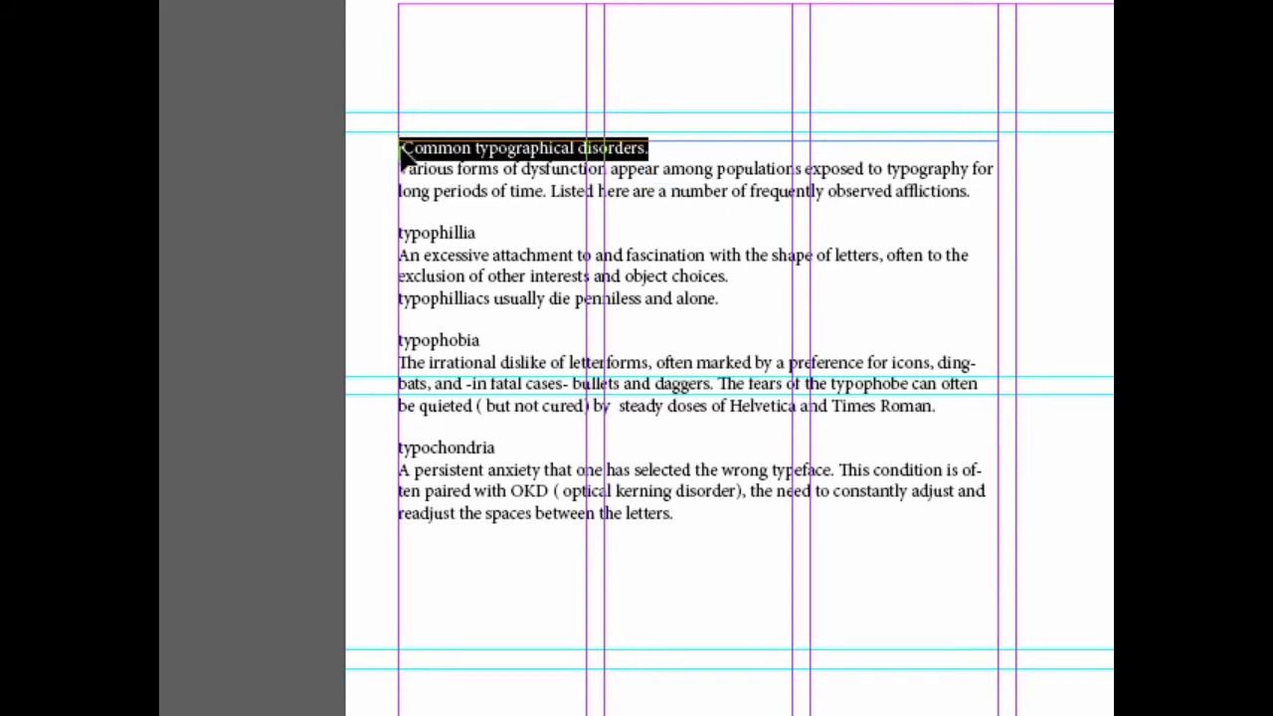
key("BackSpace")
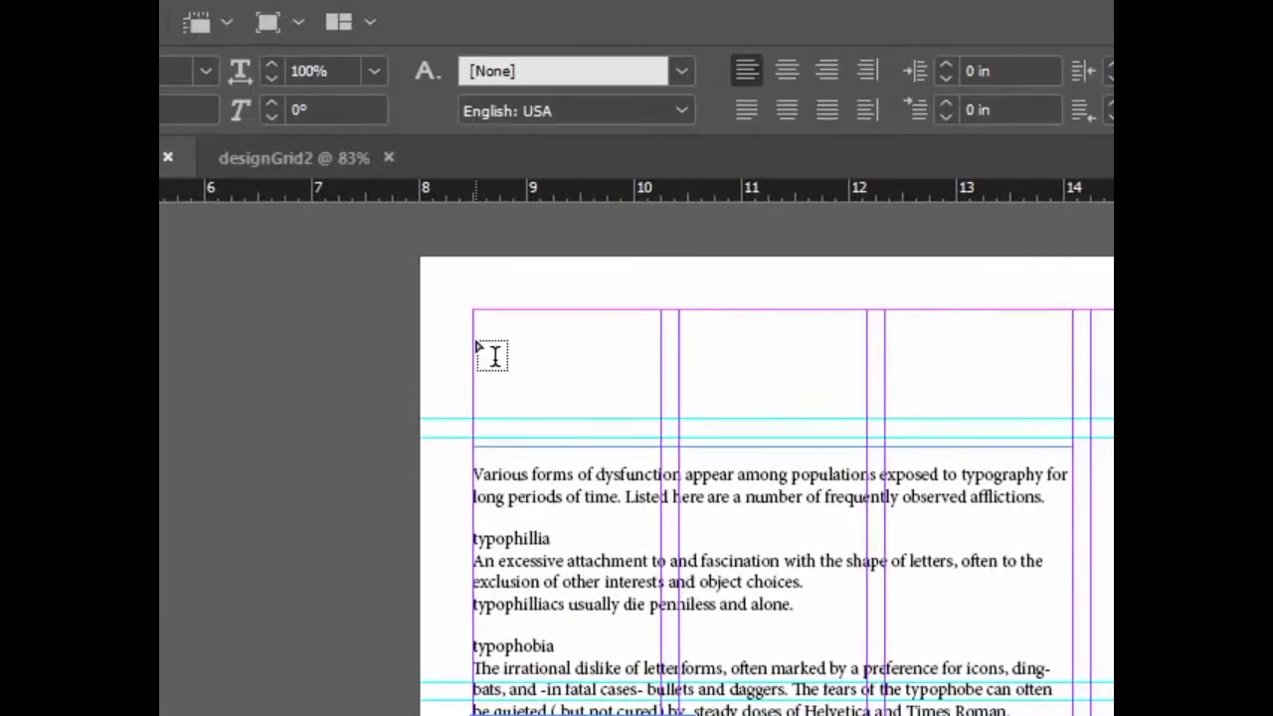
left_click_drag(282, 218, 284, 219)
left_click_drag(476, 341, 1071, 408)
key("ctrl+v")
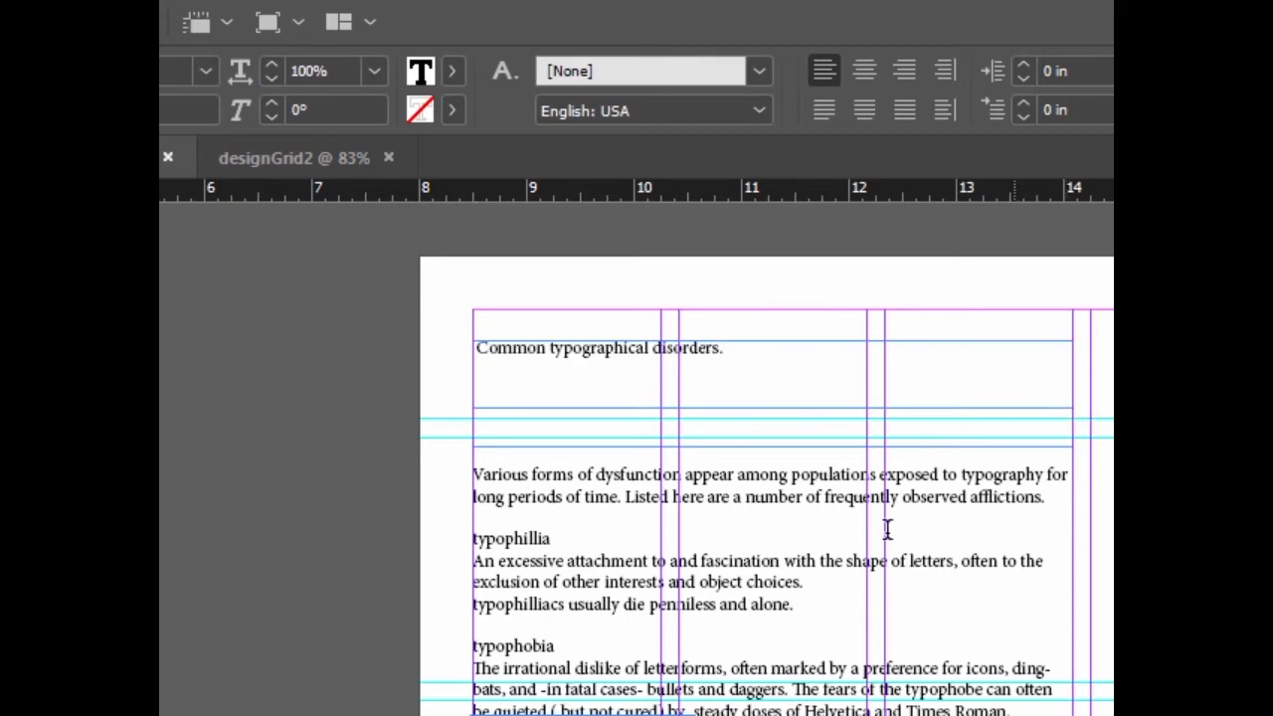
- Move the "typophillia" heading out of the main text block into a separate text frame on the lower part of the page
left_click_drag(1048, 497, 467, 470)
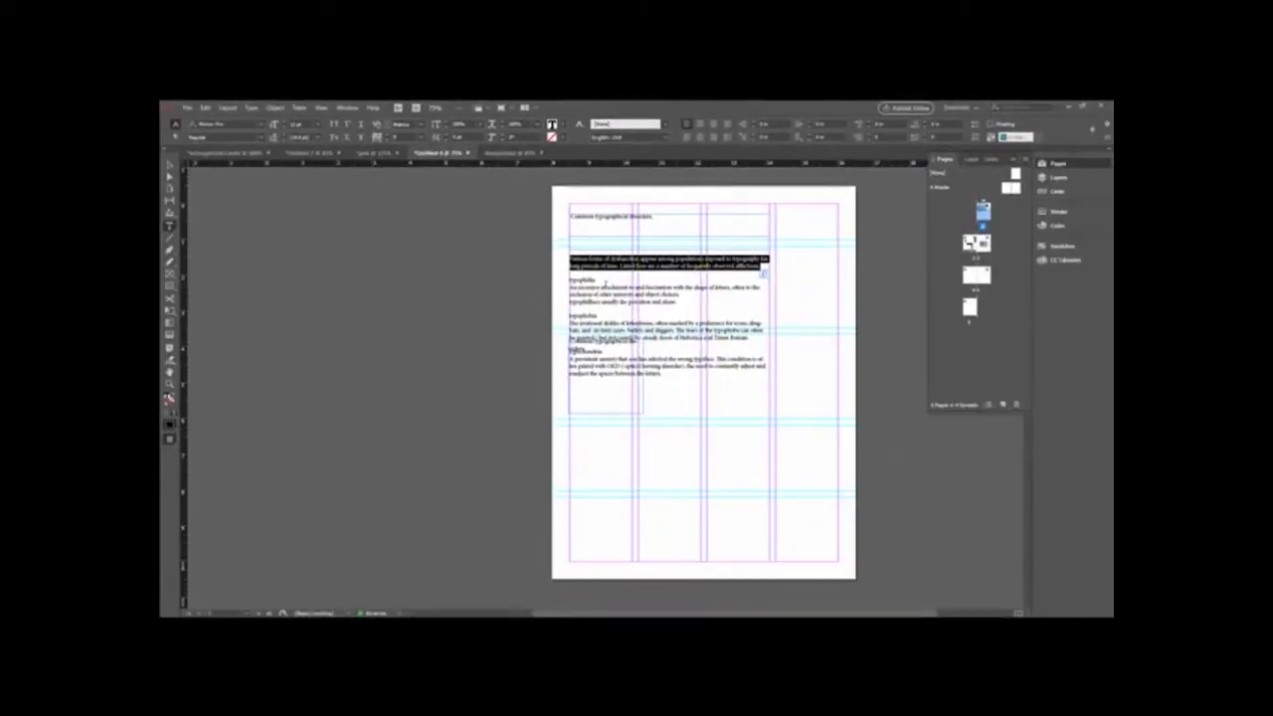
left_click_drag(475, 539, 581, 562)
left_click_drag(605, 281, 569, 280)
key("ctrl+c")
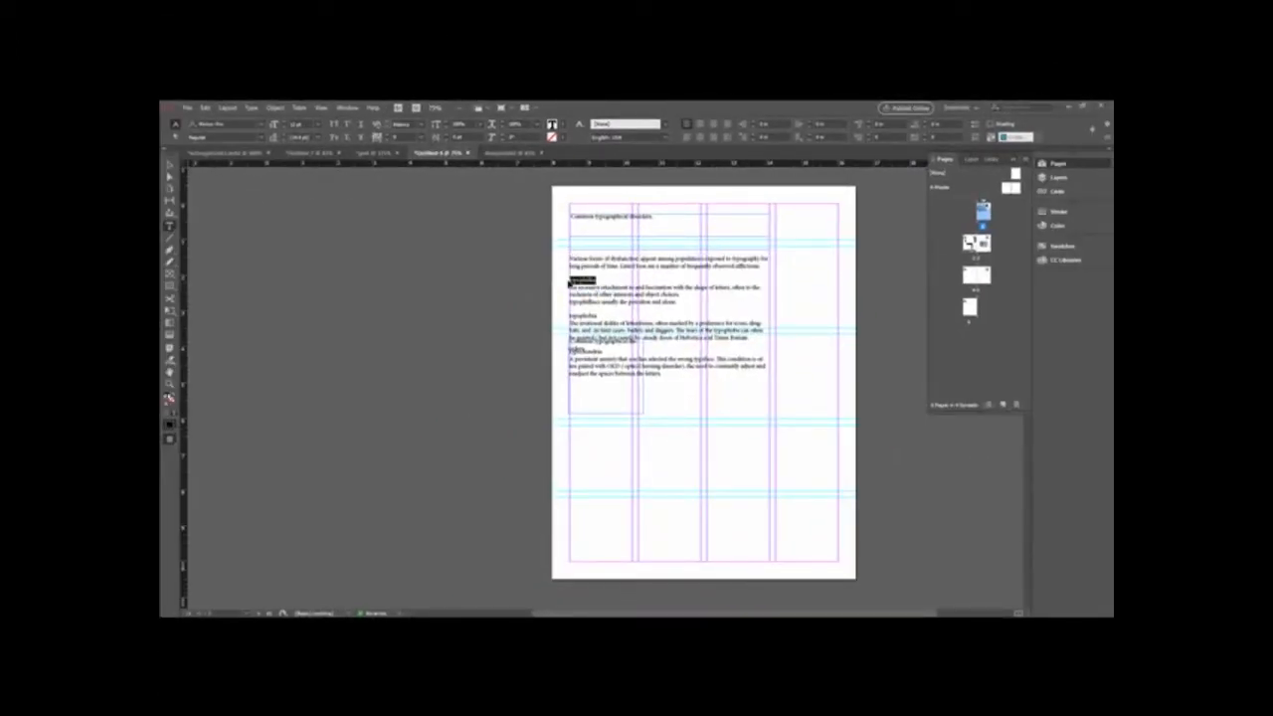
key("BackSpace")
left_click(579, 454)
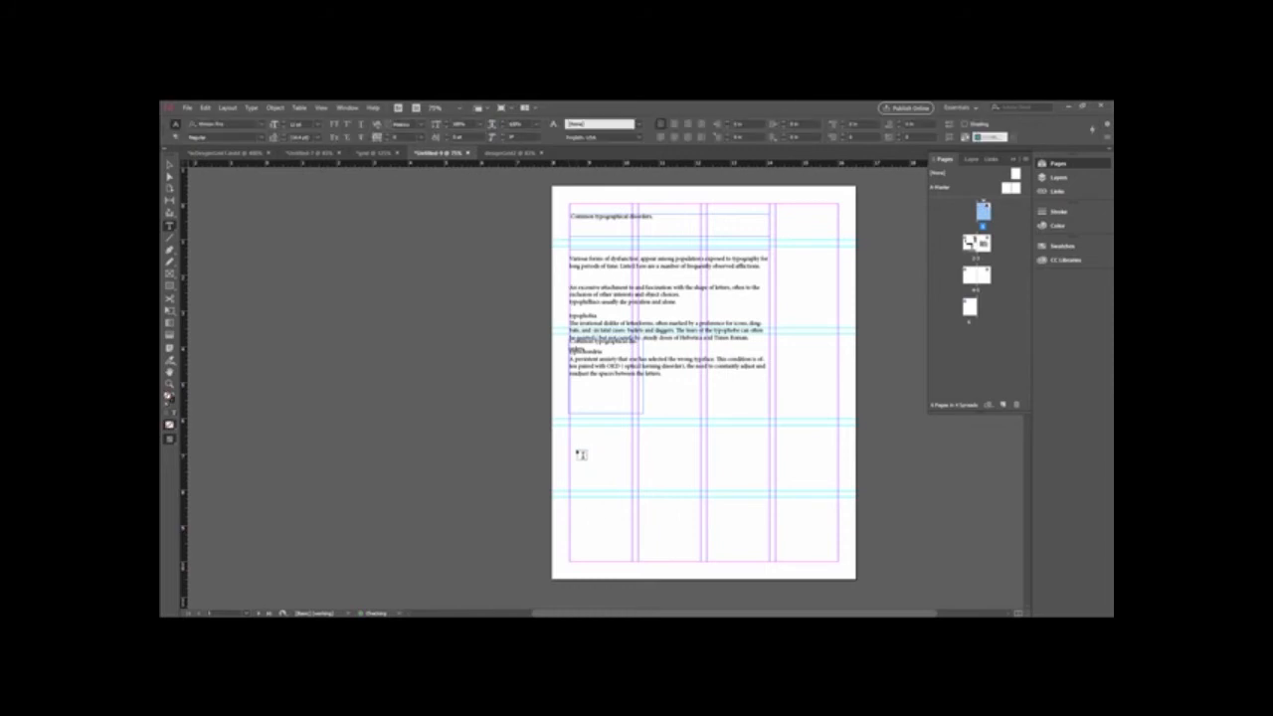
key("ctrl+v")
key("Escape")
left_click_drag(586, 345, 602, 447)
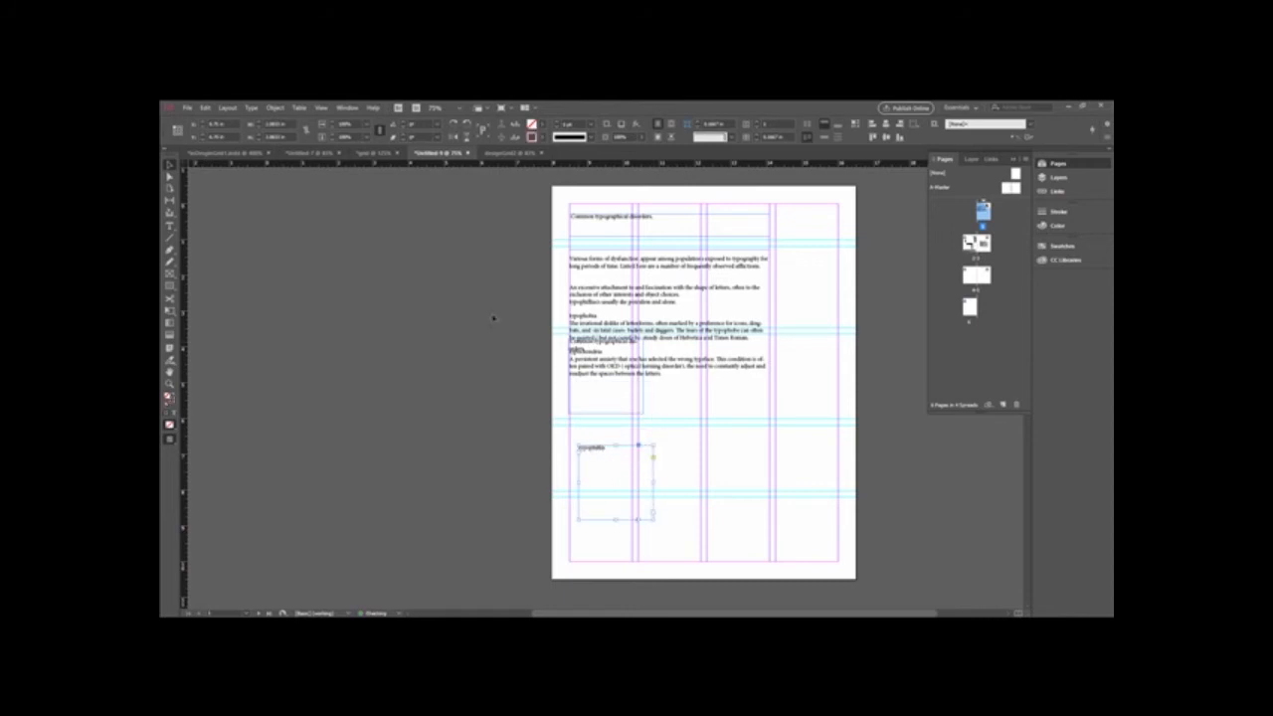
- Move the "Various forms of dysfunction" paragraph out of the main text block into its own frame beside the typophillia frame
left_click(173, 227)
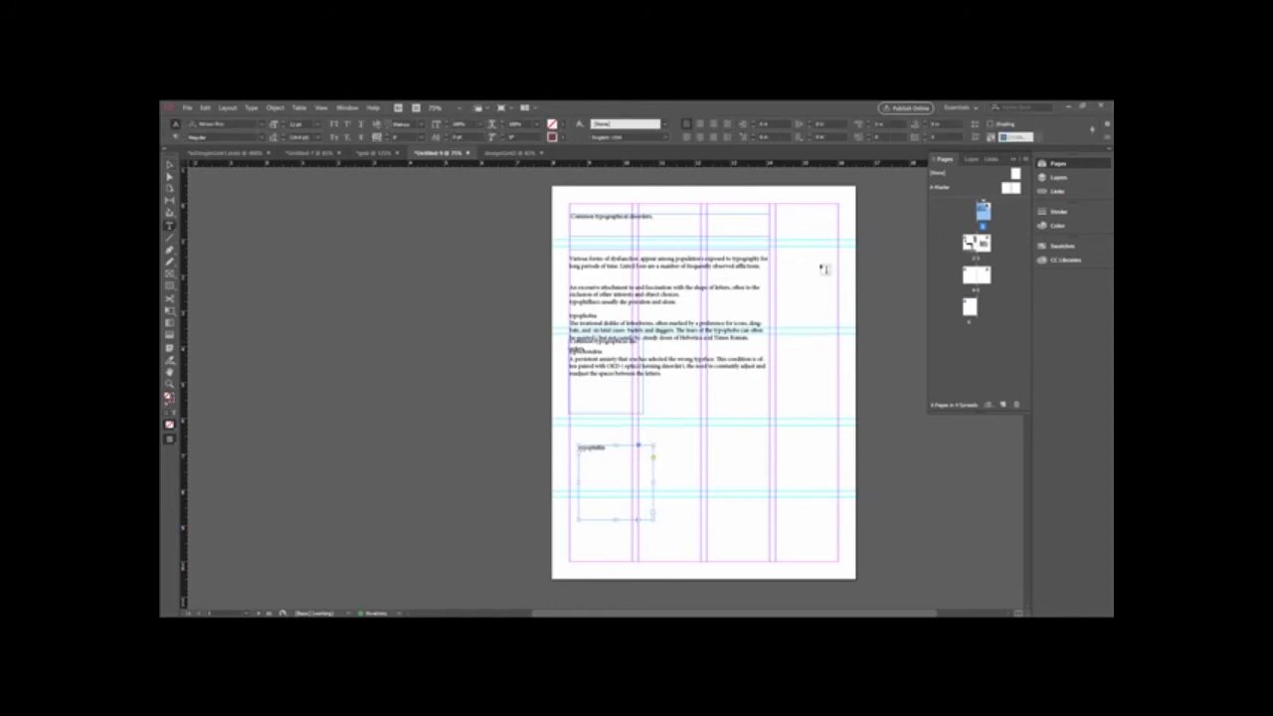
left_click_drag(570, 272, 571, 255)
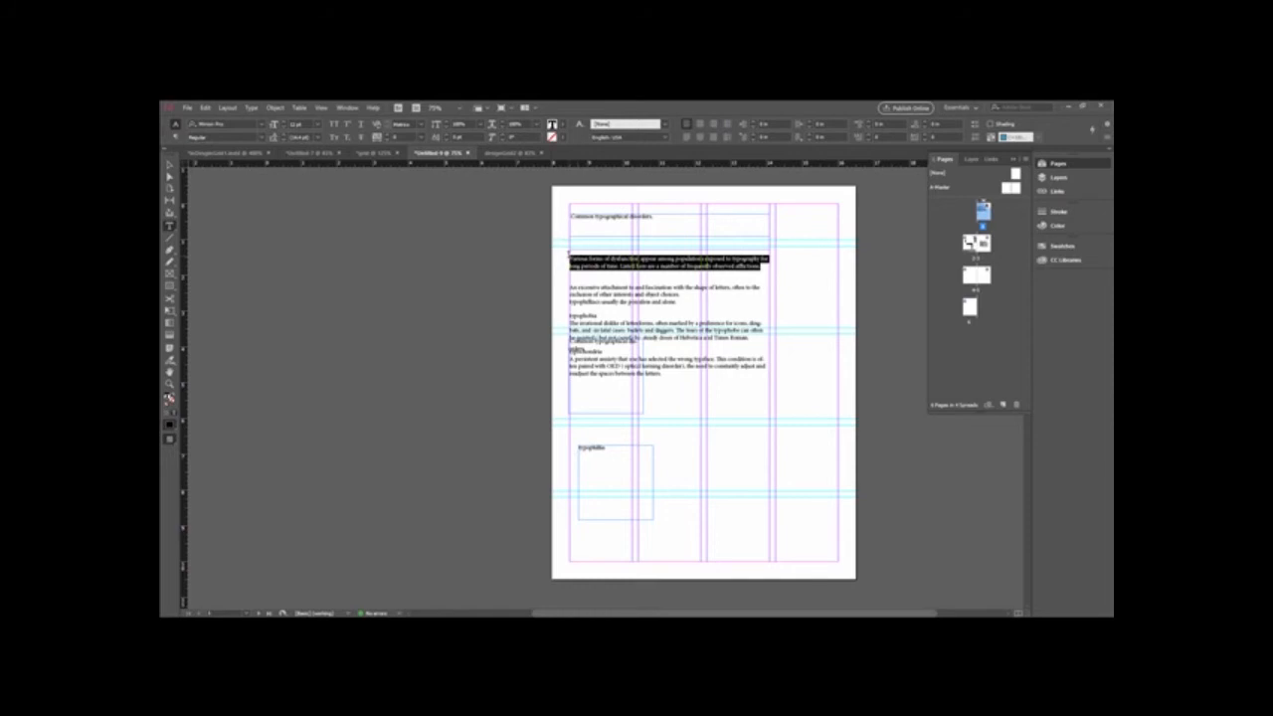
key("BackSpace")
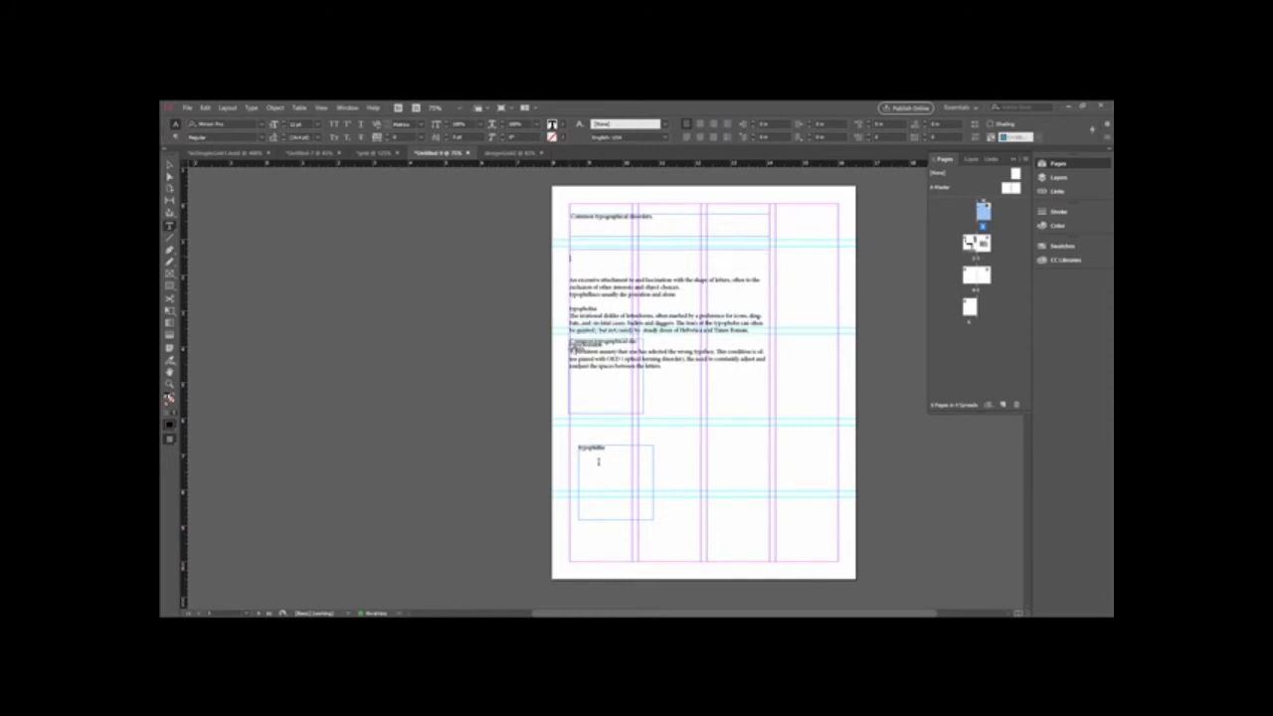
left_click(669, 457)
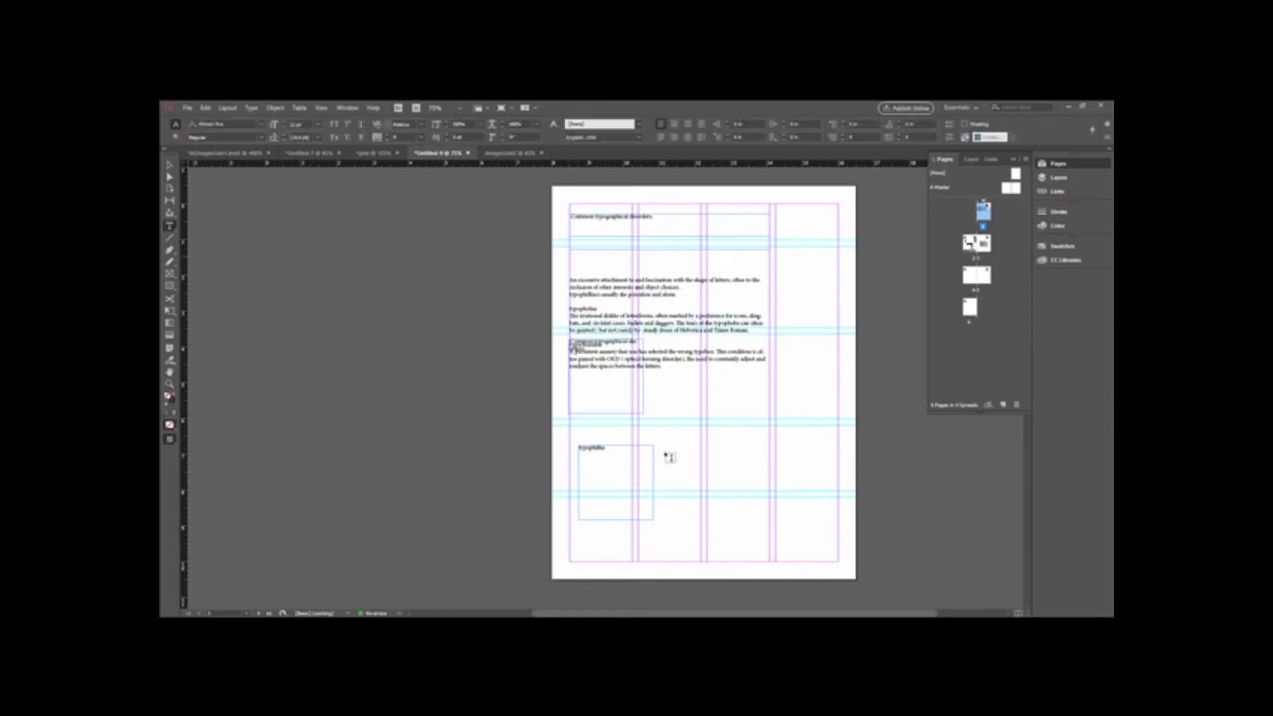
type("Various forms of dysfunction appear among populations exposed to typography for long periods of time. Listed here are a number of frequently observed afflictions.")
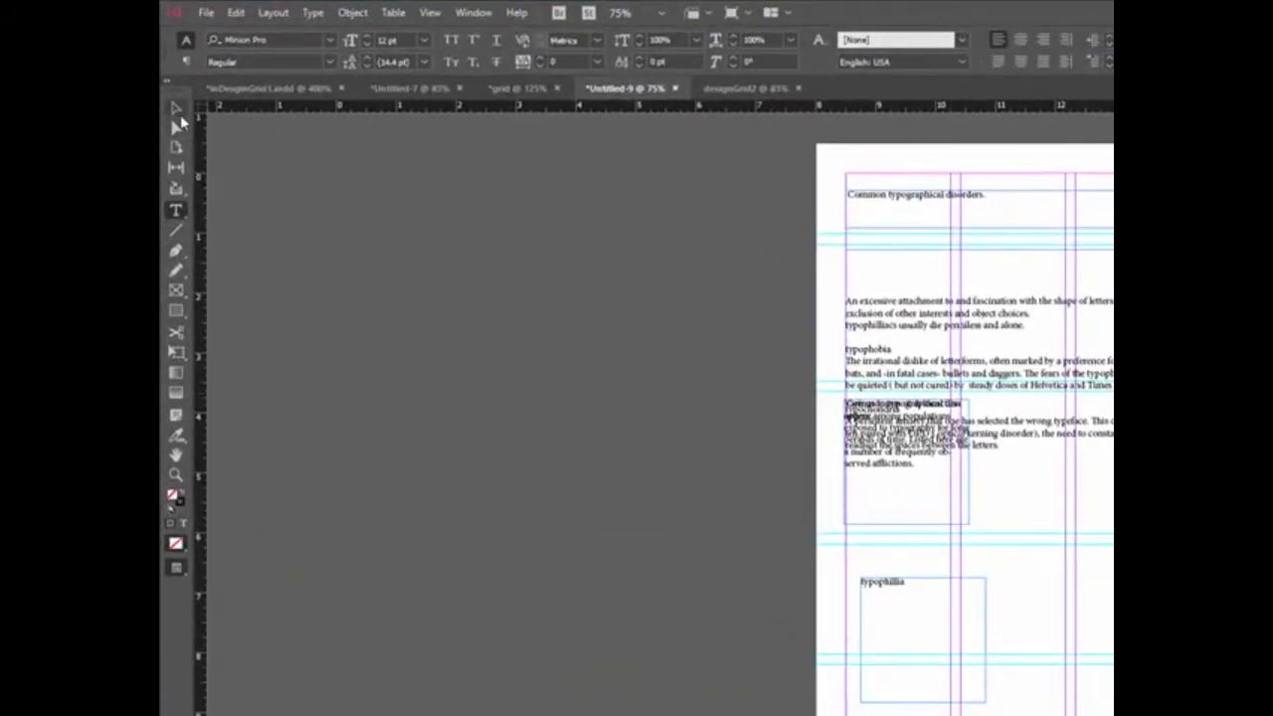
left_click(169, 164)
left_click_drag(924, 489, 1075, 662)
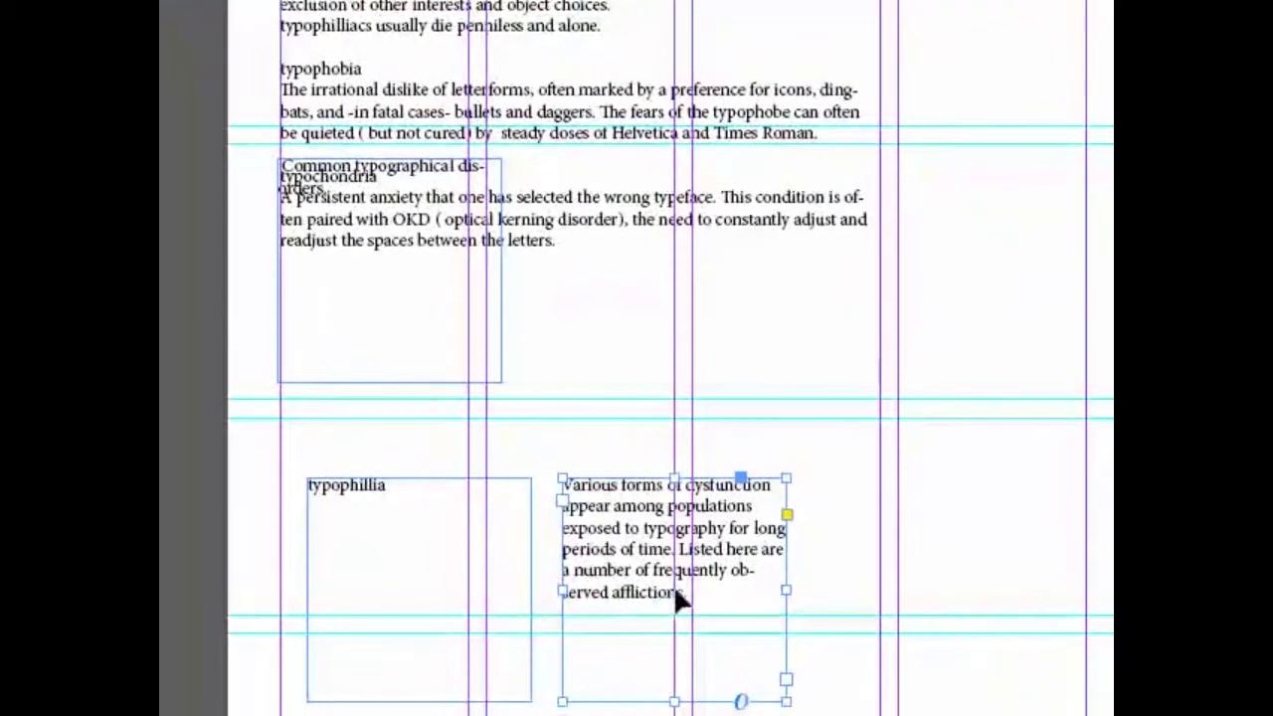
- Narrow the "Various forms of dysfunction" frame to less than one column and align its upper-left corner with the third column's grid lines
left_click_drag(788, 594, 742, 594)
left_click_drag(651, 701, 651, 715)
left_click_drag(742, 619, 675, 617)
left_click_drag(609, 575, 738, 516)
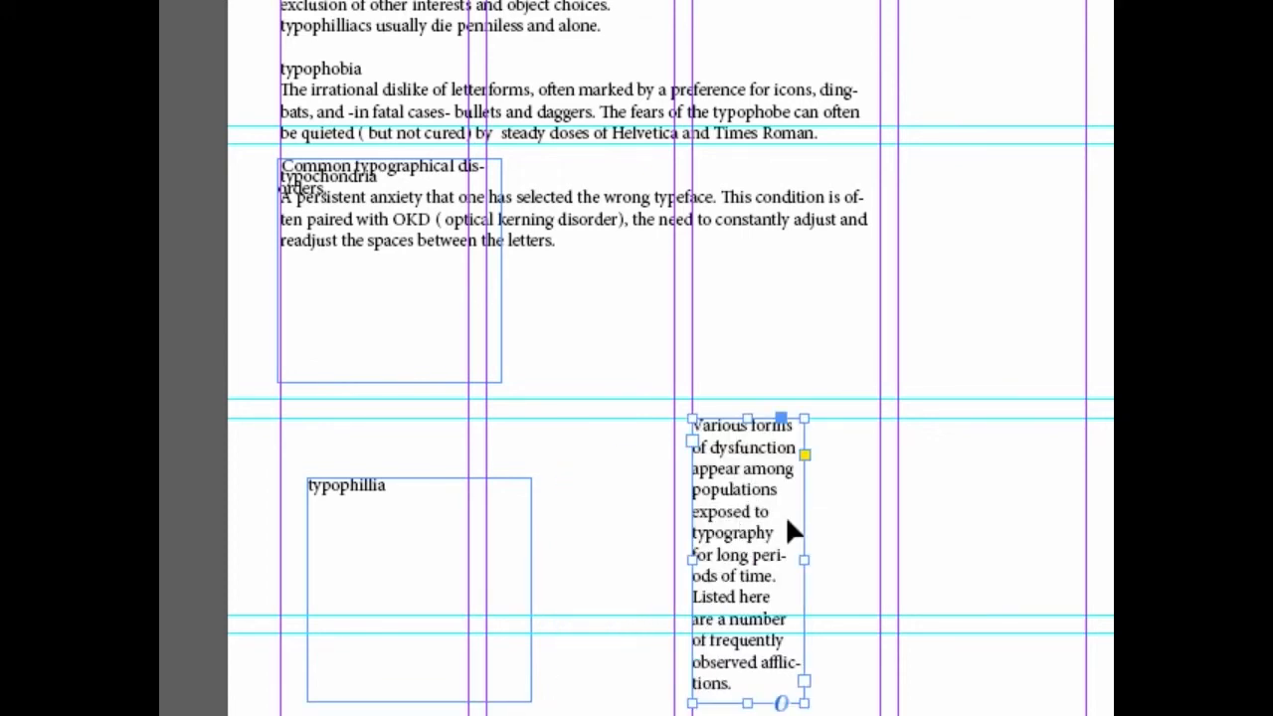
- Widen the "Various forms of dysfunction" frame to span the third and fourth columns and shorten it to about one row
left_click_drag(803, 560, 1065, 559)
left_click_drag(879, 703, 879, 525)
left_click_drag(1066, 472, 1086, 471)
left_click_drag(889, 529, 891, 624)
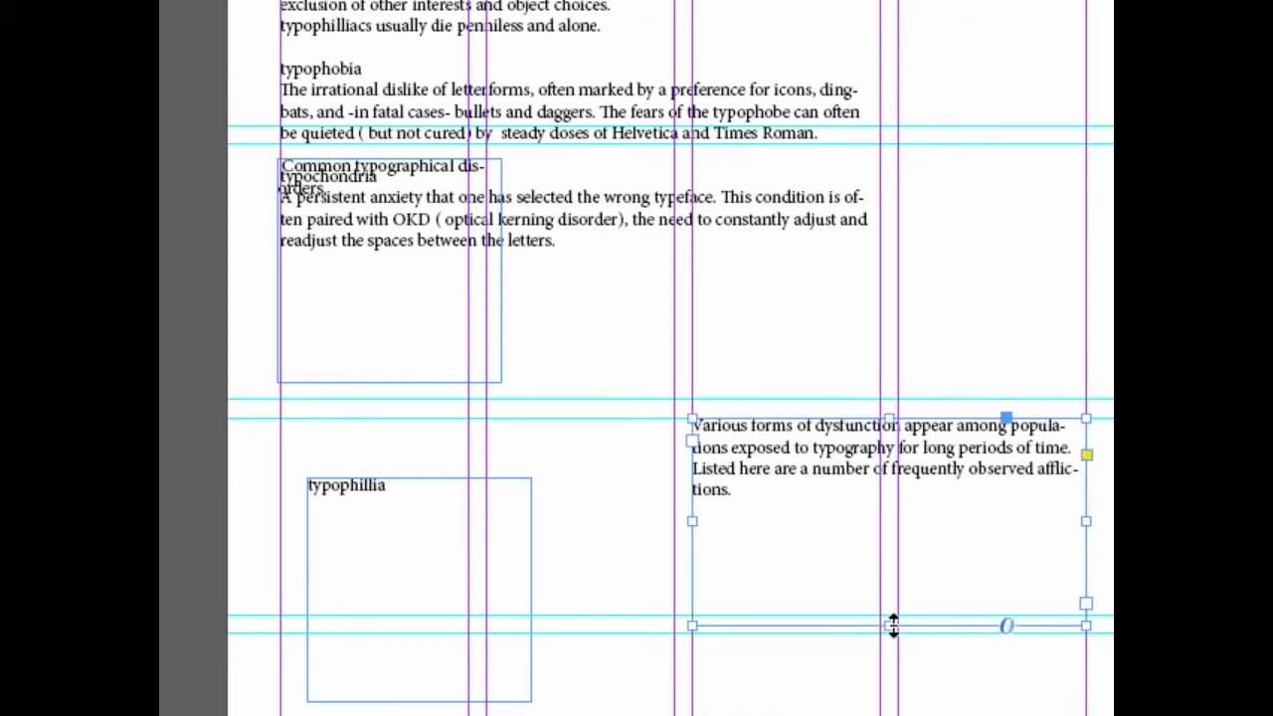
- Resize the "Various forms of dysfunction" frame into a tall, narrow block about 1.29 in wide and 3.55 in high
left_click_drag(1084, 521, 763, 528)
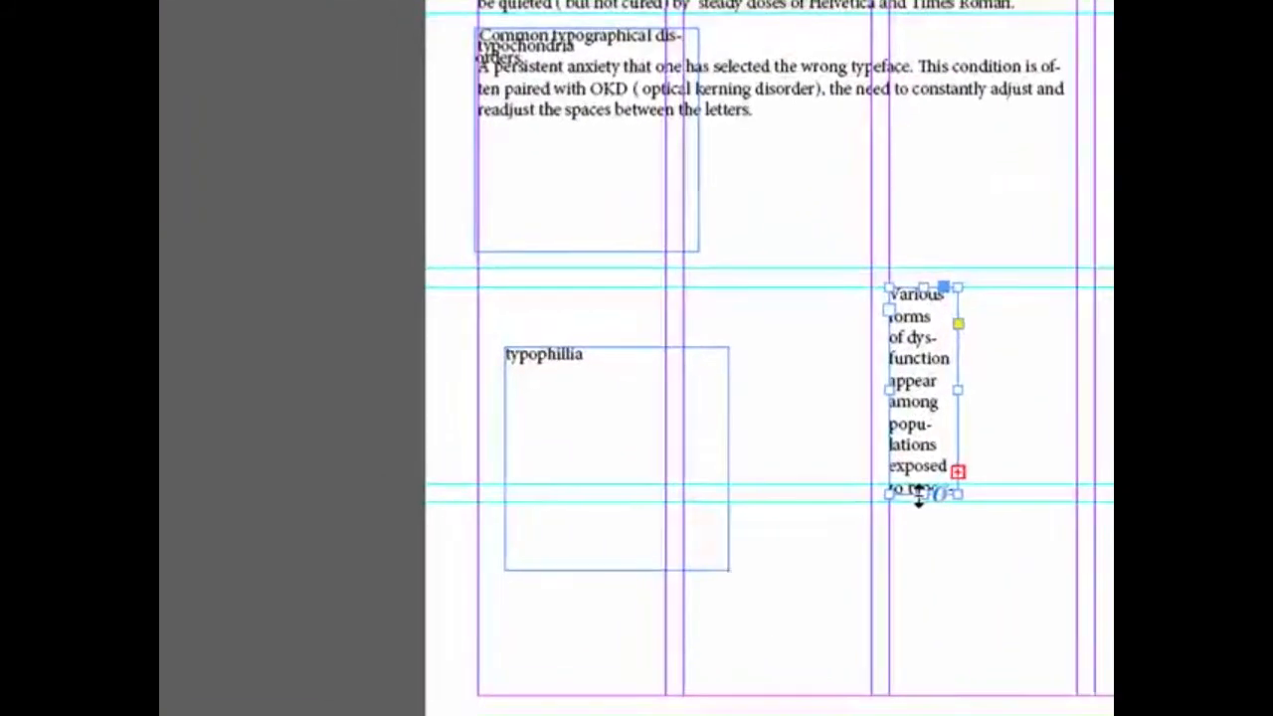
left_click_drag(718, 494, 711, 552)
left_click_drag(905, 668, 905, 668)
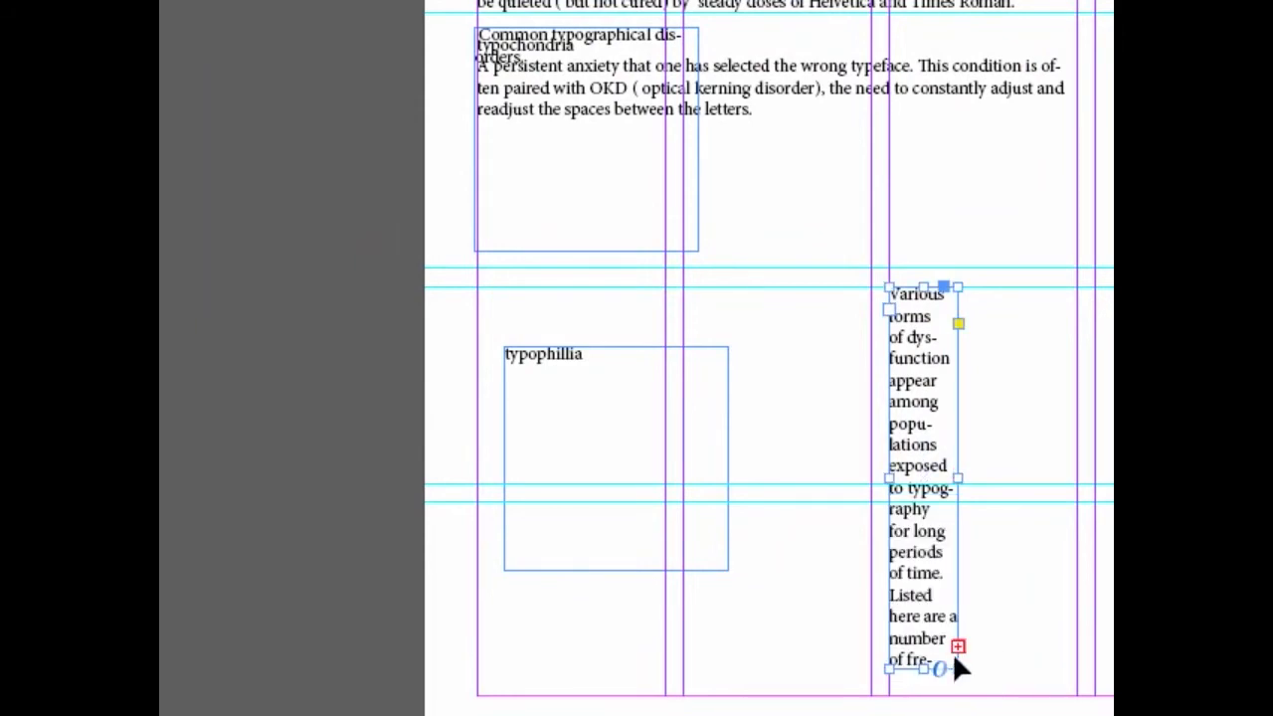
left_click_drag(958, 482, 1018, 489)
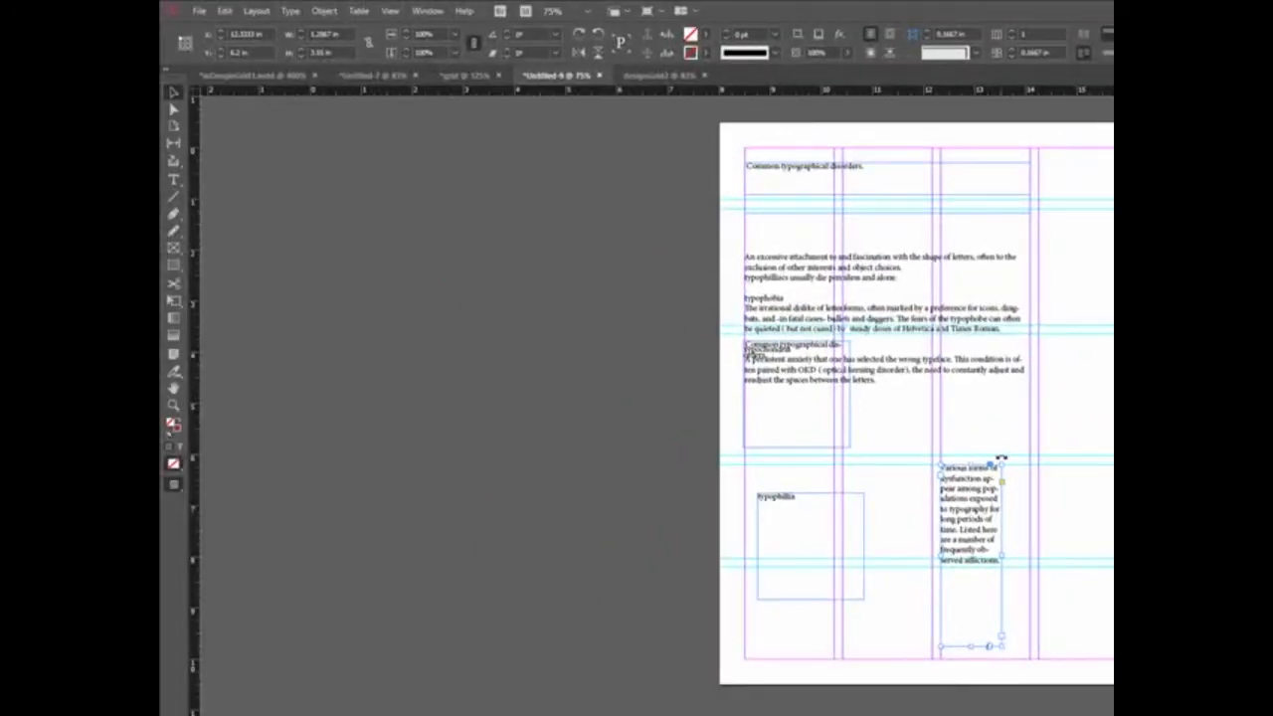
- Rotate the "Various forms of dysfunction" frame to -90° and align its trailing edge with the end of the third column
left_click_drag(1001, 458, 1057, 593)
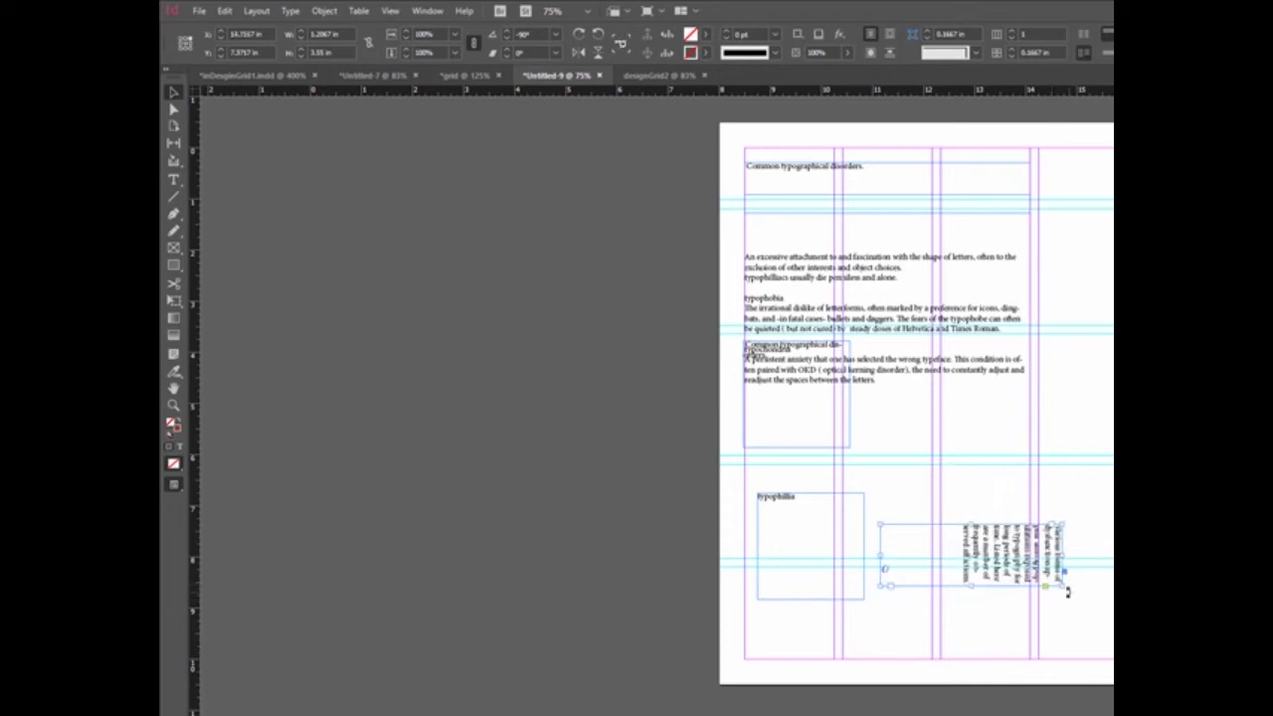
left_click_drag(1006, 548, 969, 497)
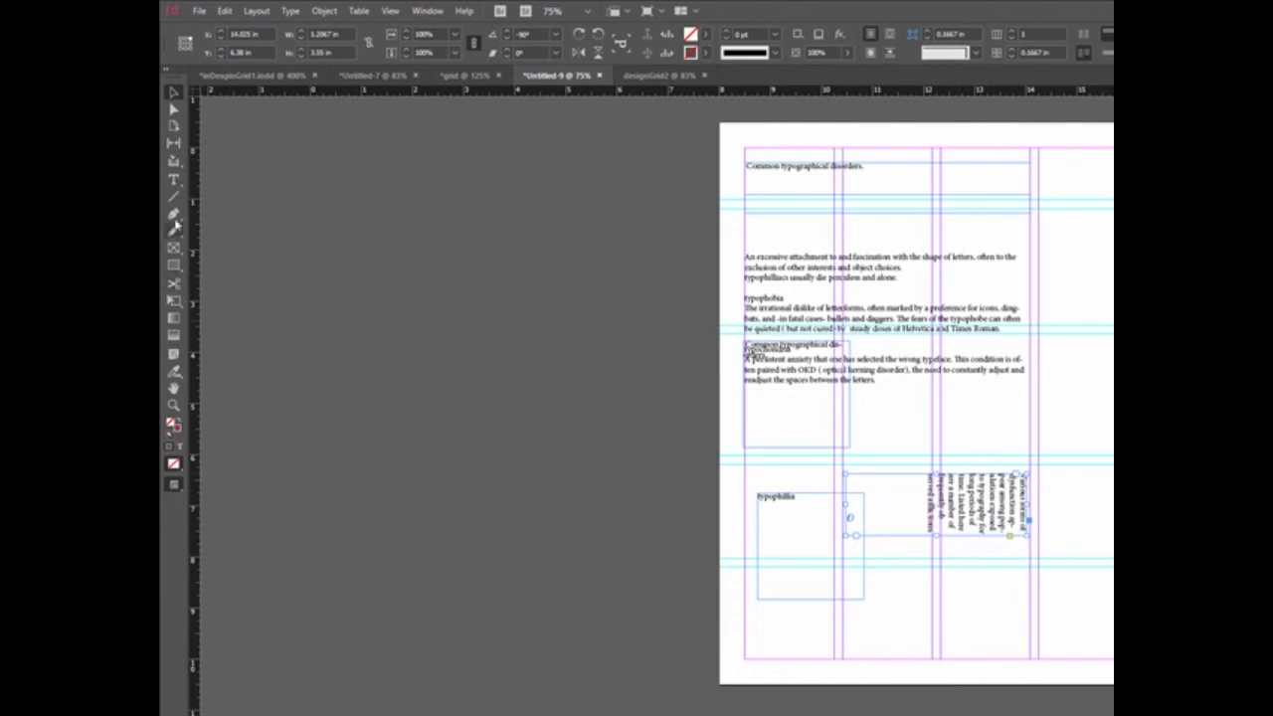
- Enlarge the "typophillia" heading text, trying 60 pt and 48 pt font sizes
left_click(173, 180)
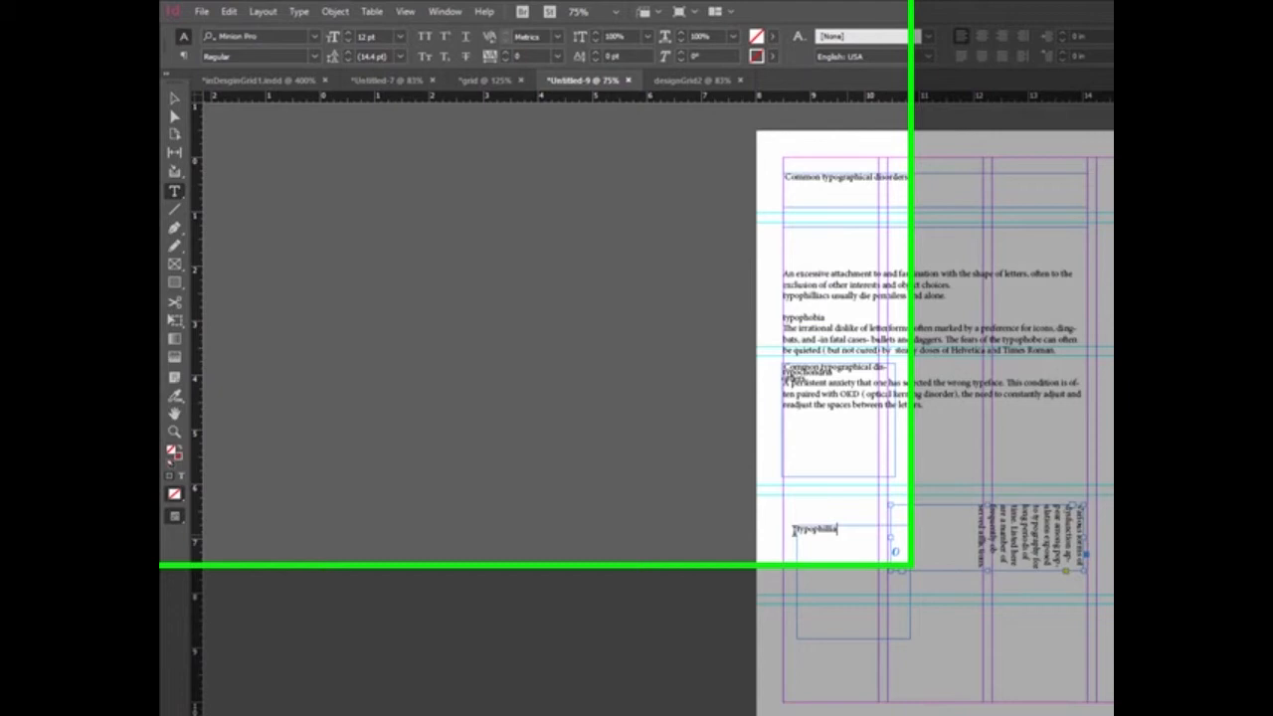
double_click(805, 499)
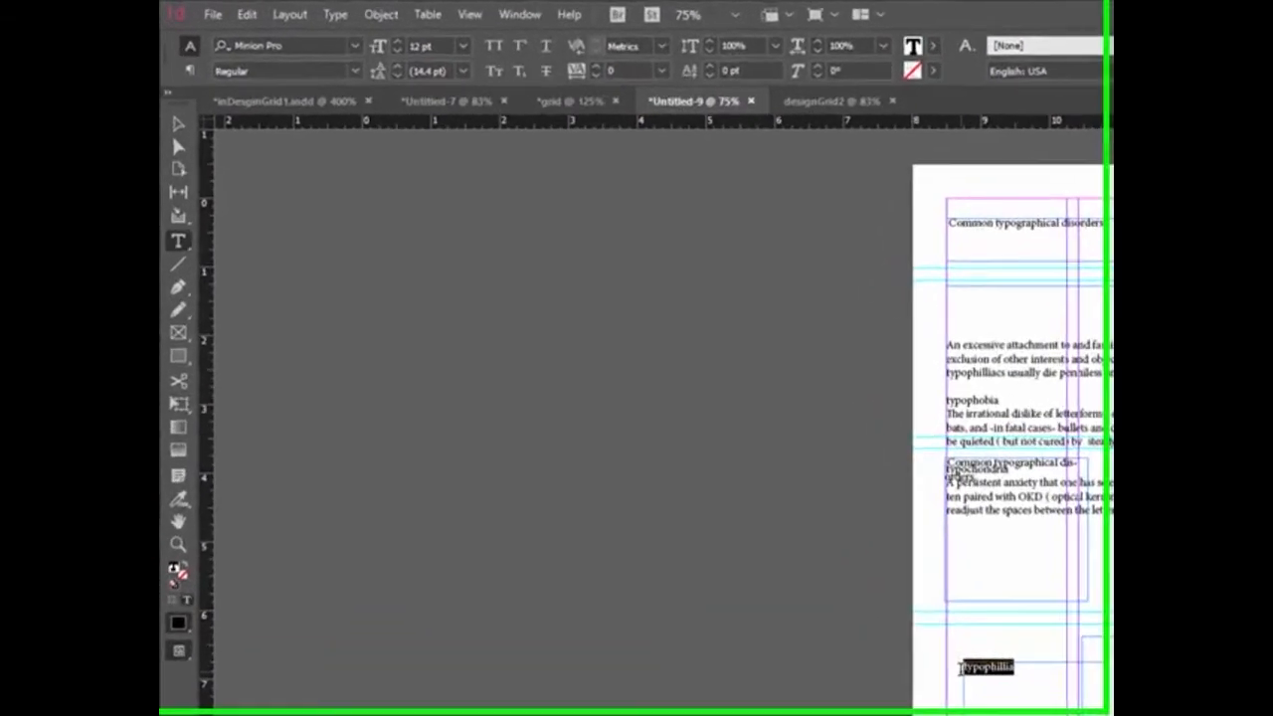
left_click(466, 46)
left_click(460, 337)
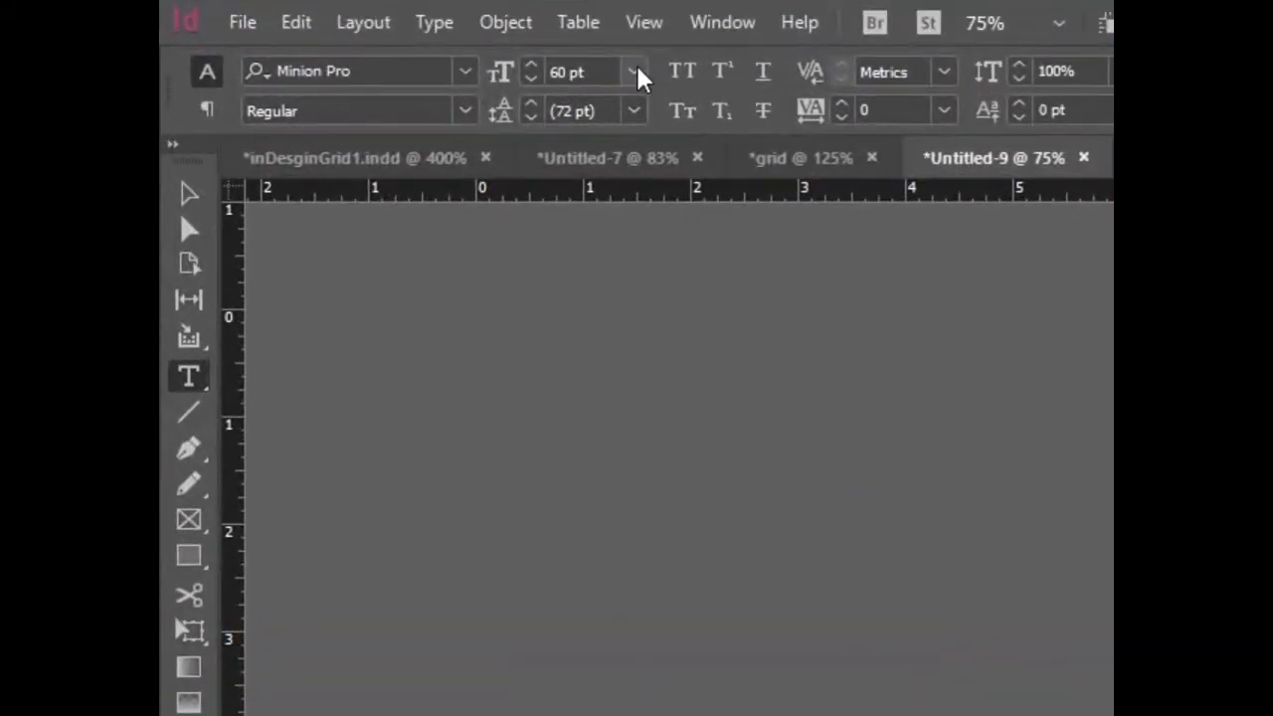
left_click(318, 123)
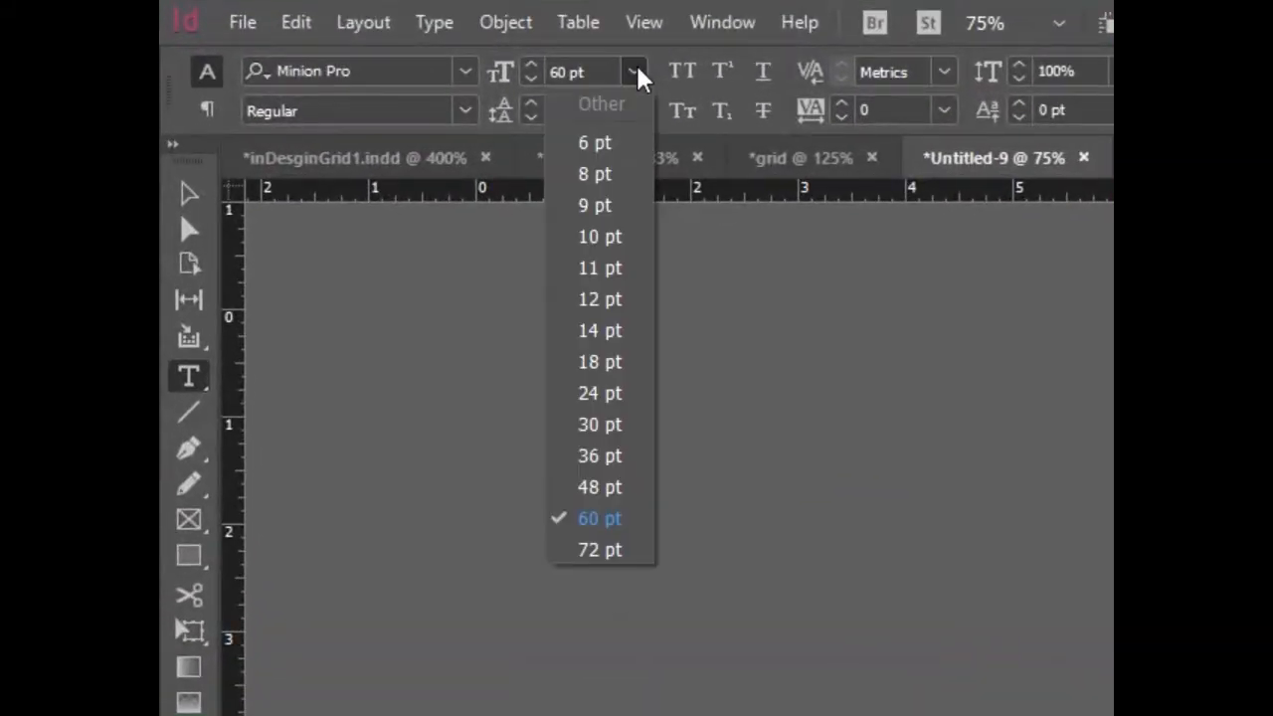
left_click(606, 487)
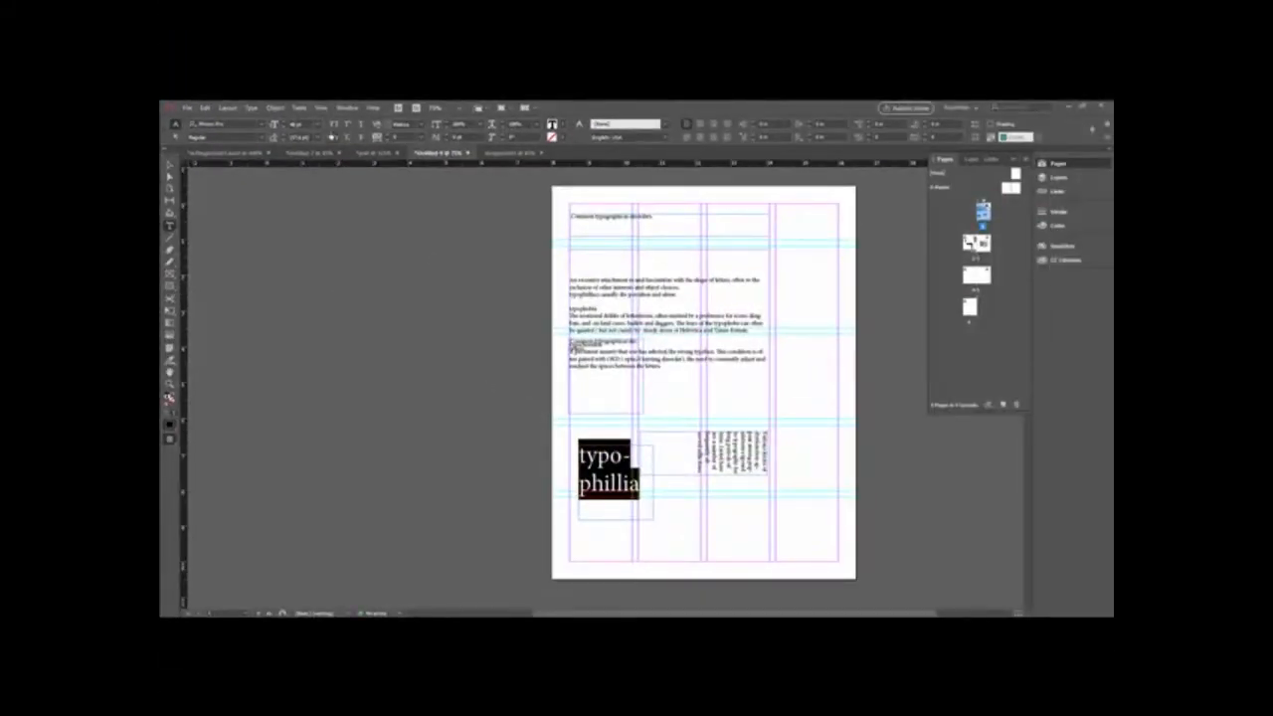
- Set the "typophillia" heading's font size to 54 pt
left_click(296, 125)
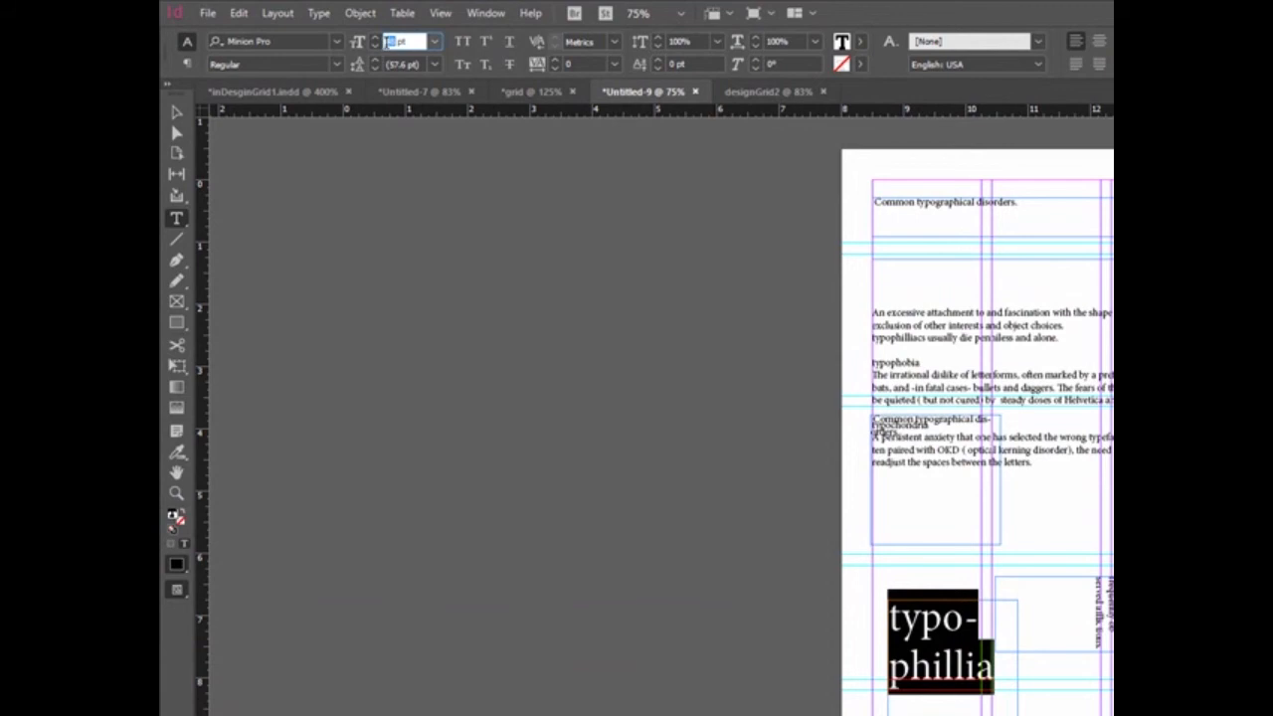
type("54")
left_click(925, 637)
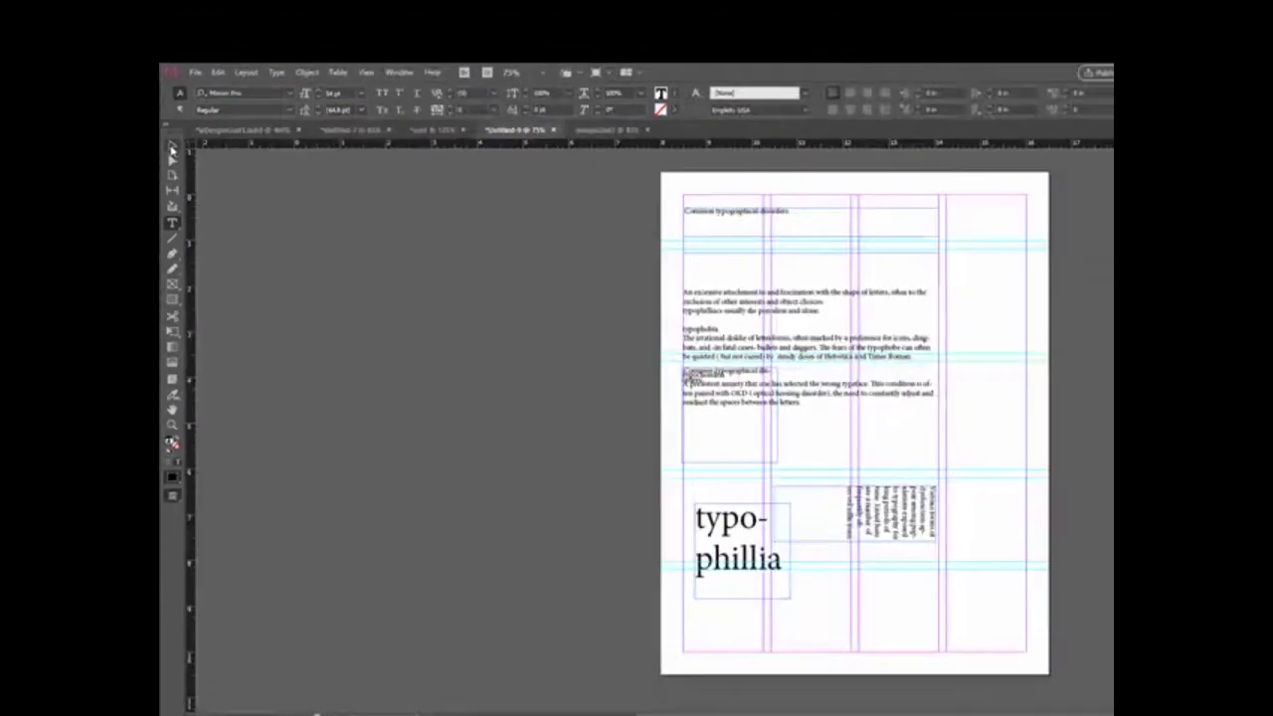
- Widen the typophillia frame to about 4.3 in so the heading fits on one line, and shift the frame slightly down
left_click(176, 112)
left_click_drag(654, 484, 734, 486)
left_click_drag(634, 462, 633, 482)
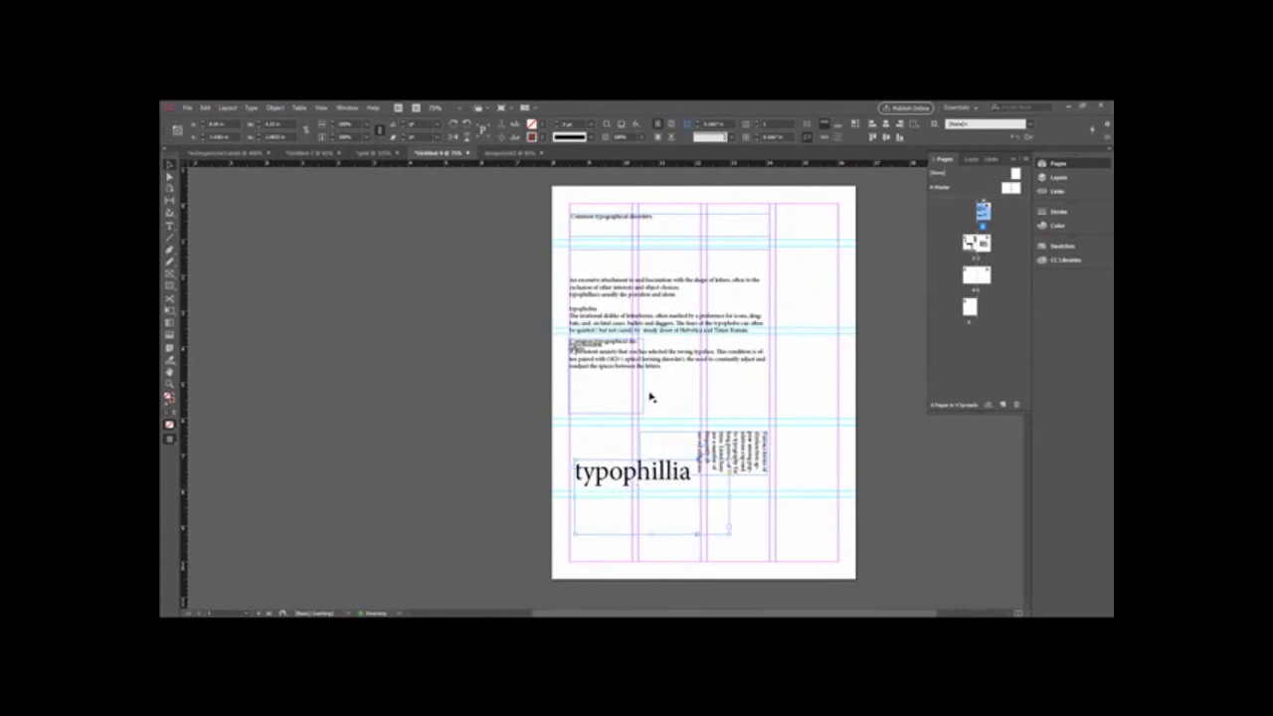
scroll(651, 395, "down", 5)
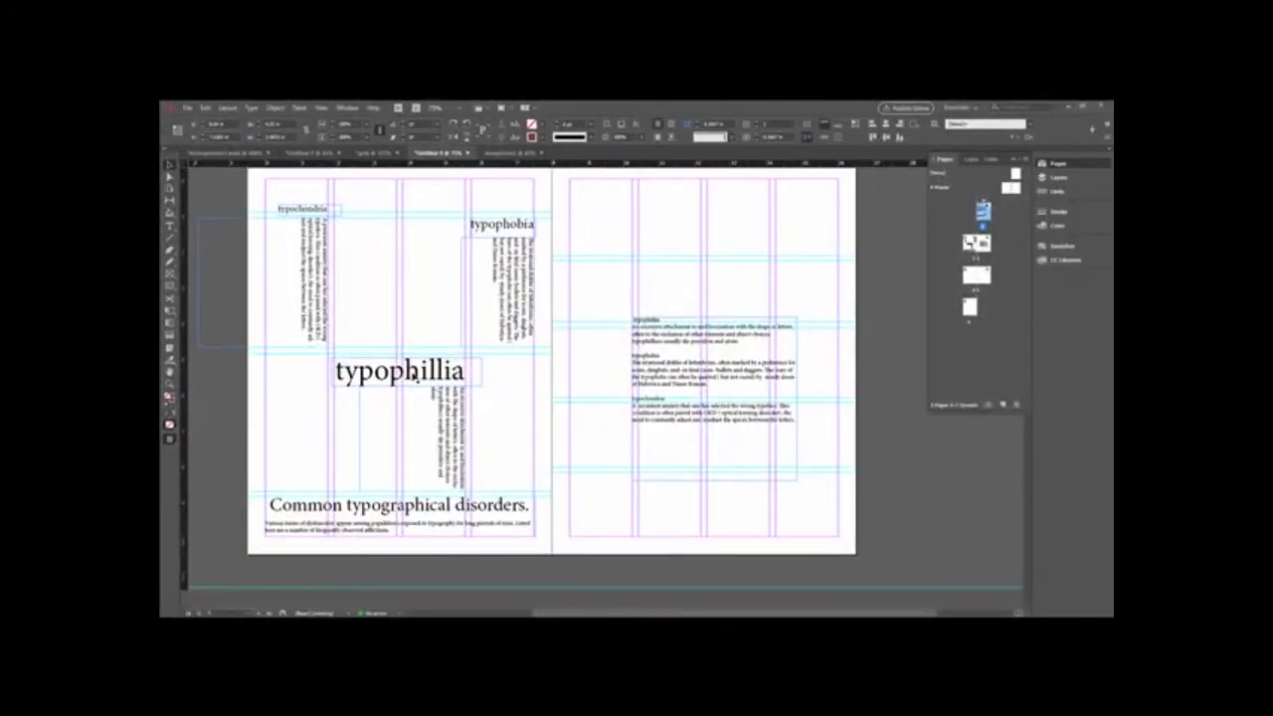
scroll(416, 373, "down", 3)
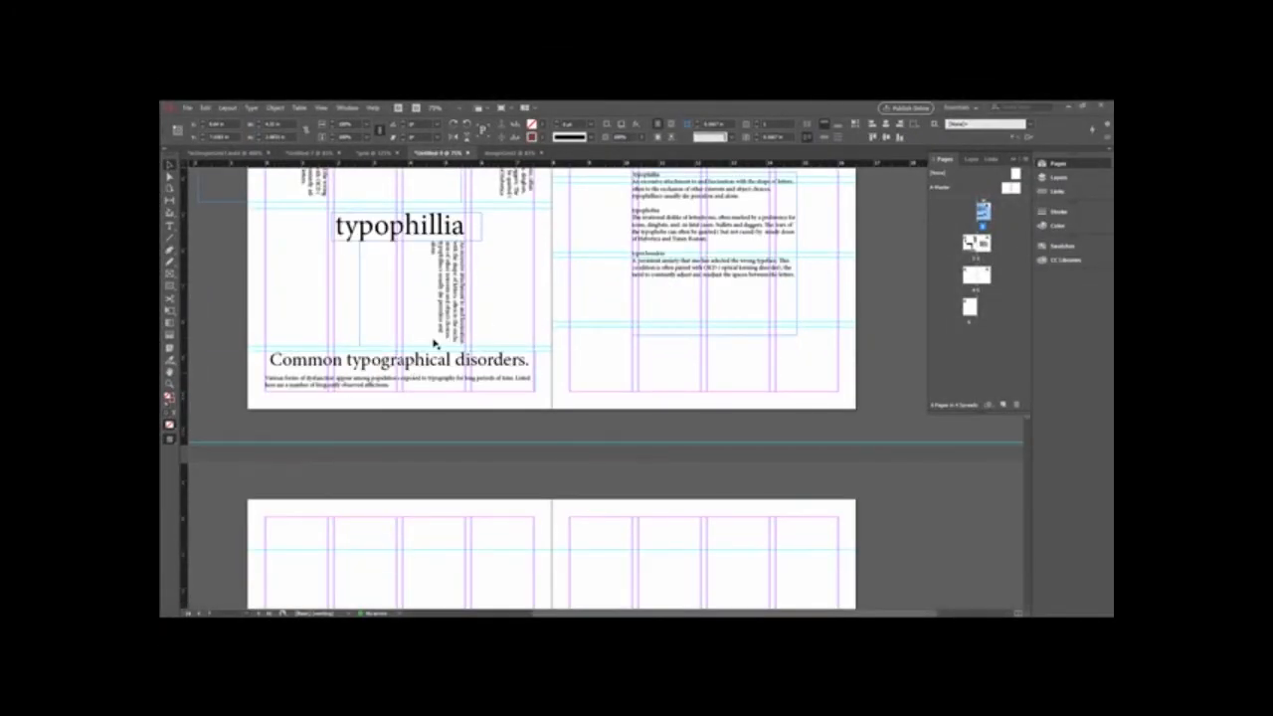
scroll(433, 343, "up", 2)
- Open the document's export settings to check the Adobe PDF (Print) format, and cancel the export
left_click(185, 106)
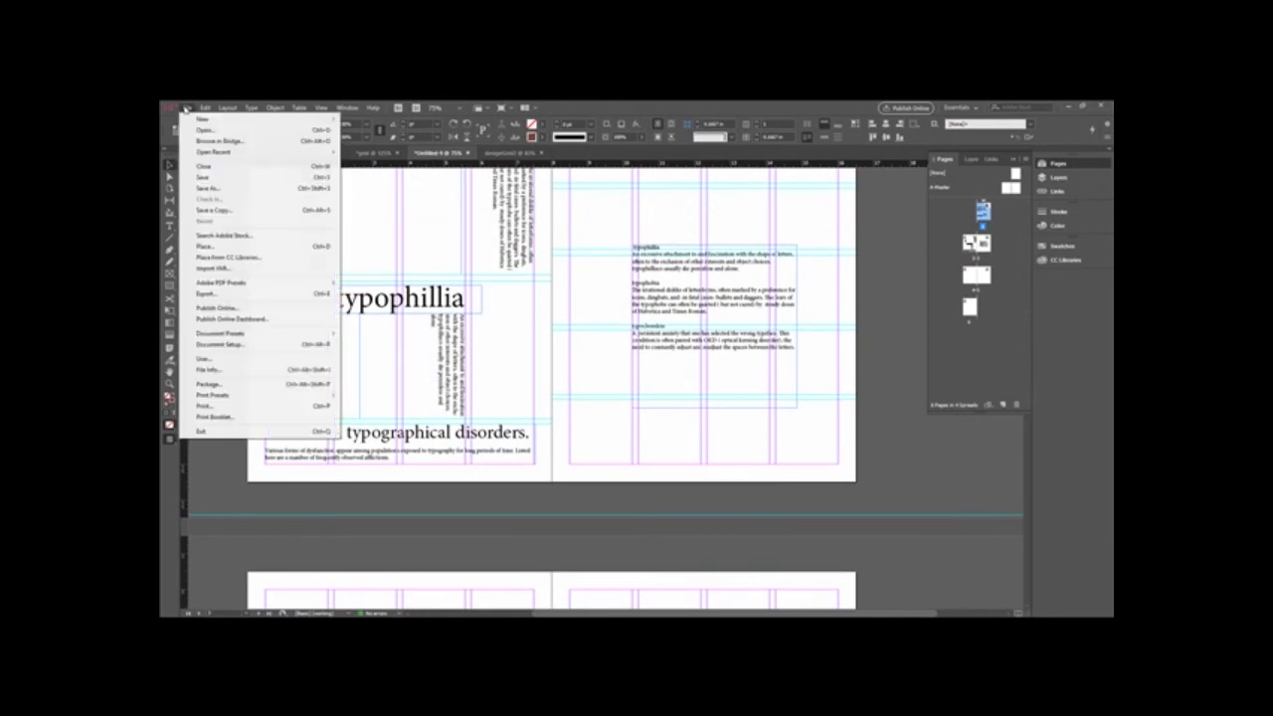
left_click(217, 293)
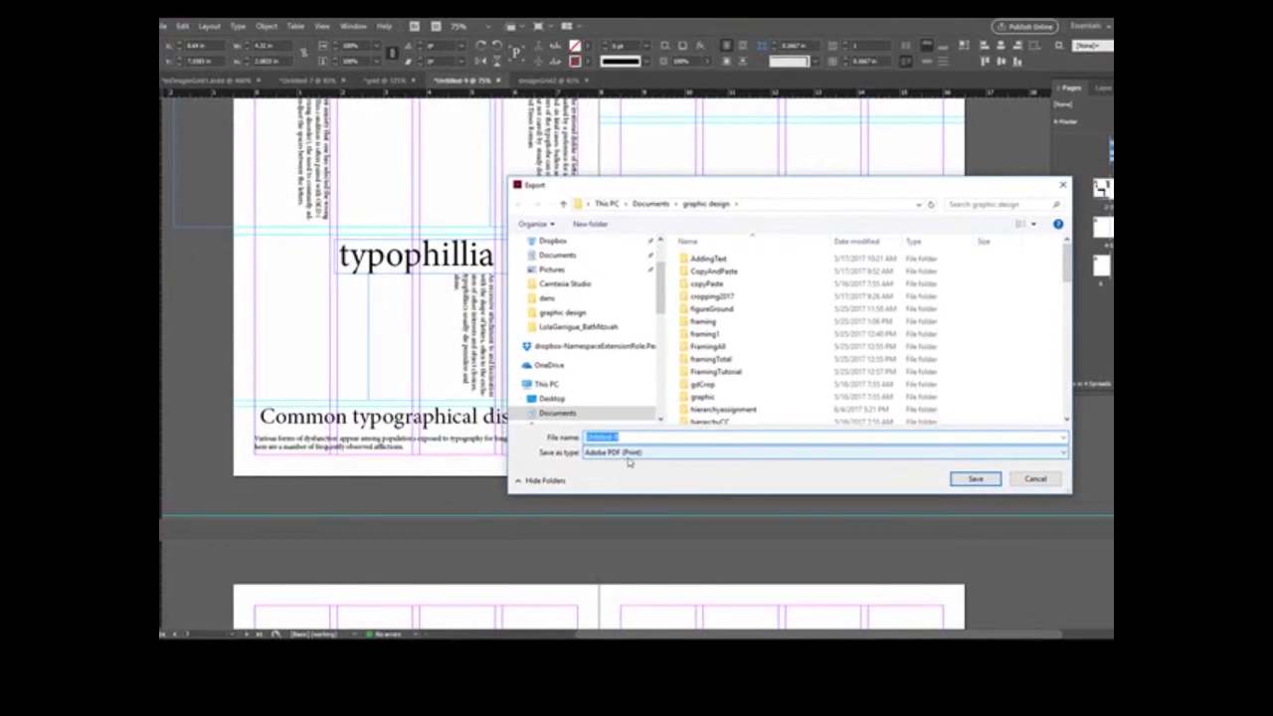
left_click(1042, 483)
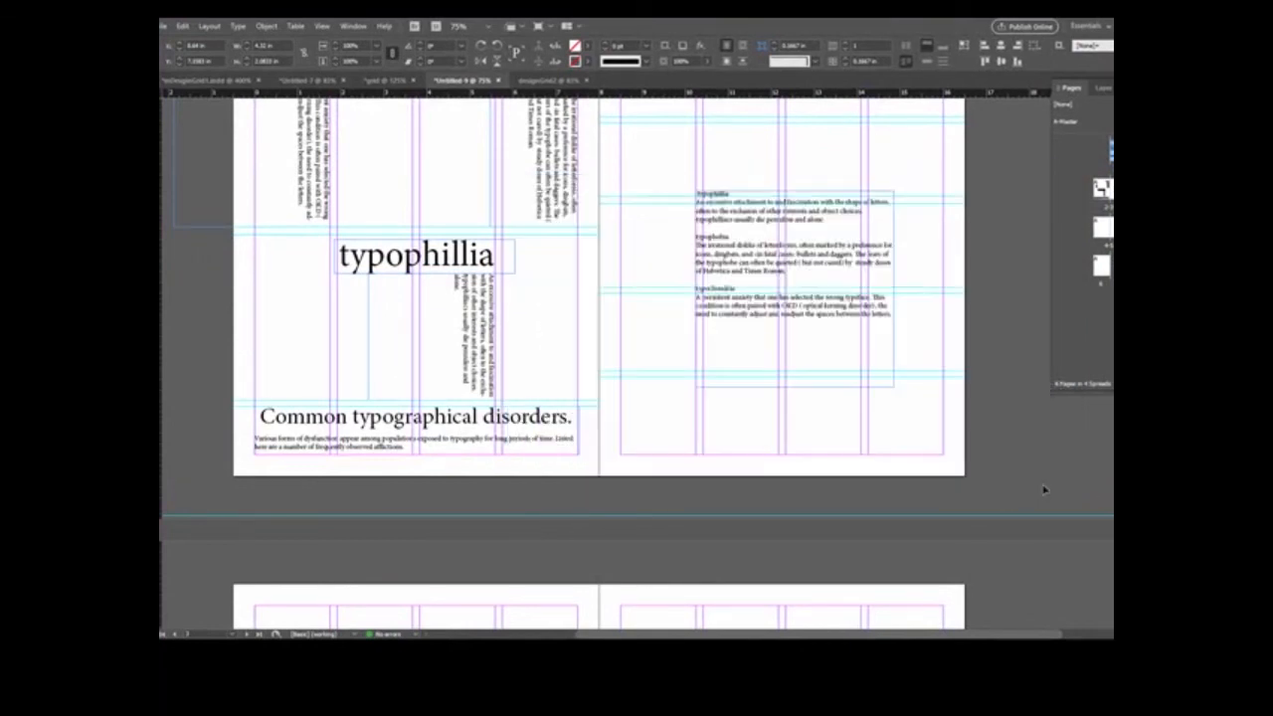